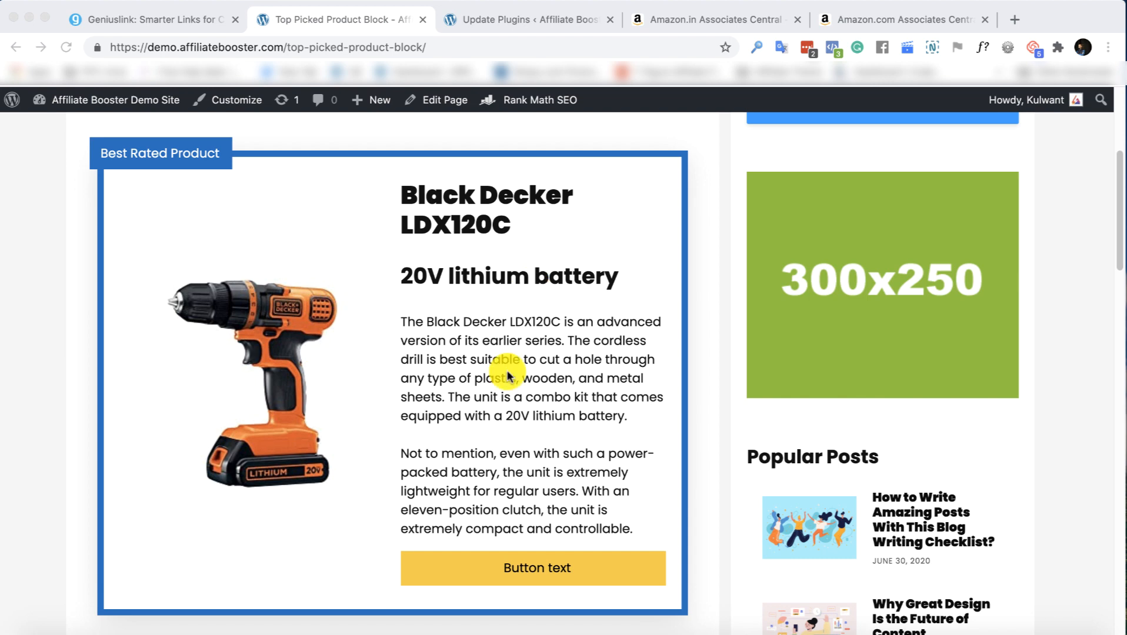
# Follow the product button in the Black Decker LDX120C box and examine the Amazon store domain it leads to
pyautogui.click(481, 399)
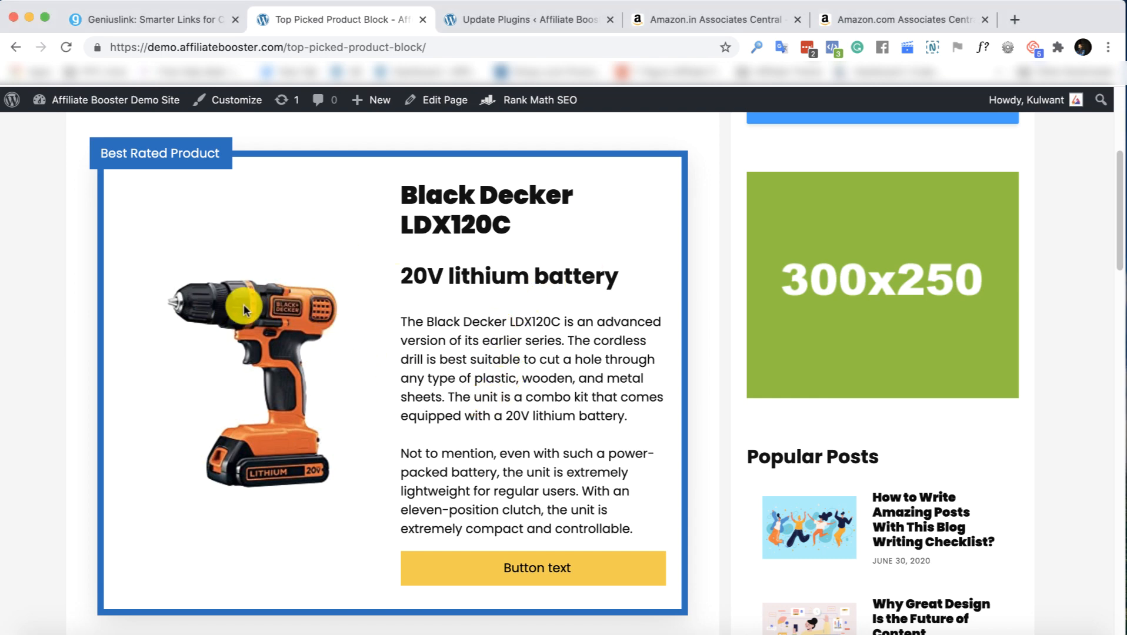
pyautogui.scroll(-1, 520, 377)
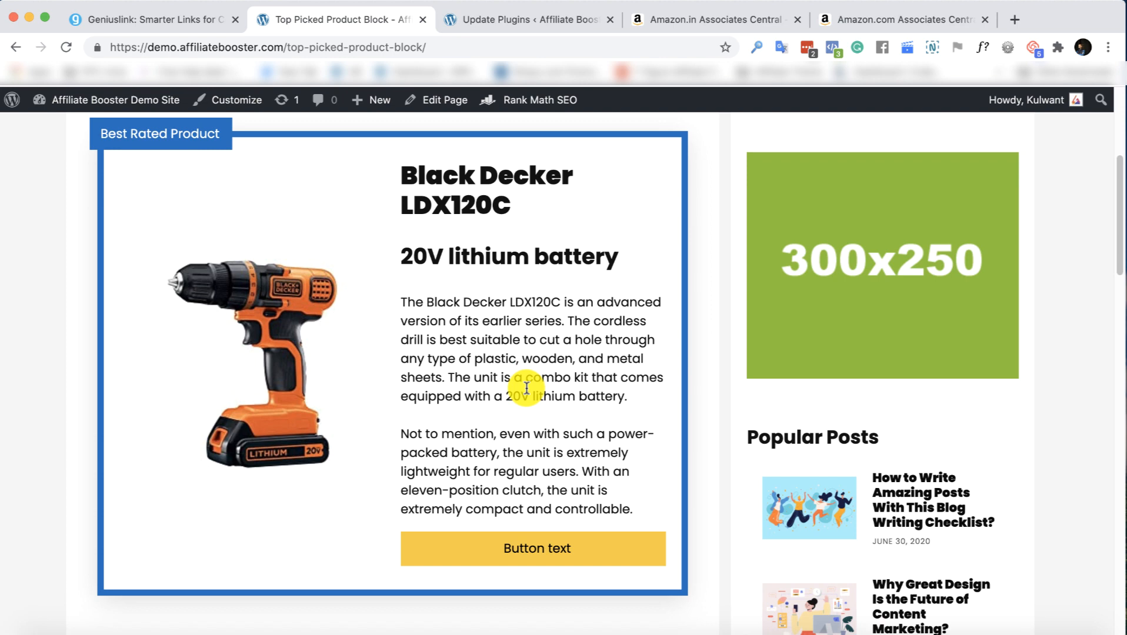
pyautogui.click(510, 554)
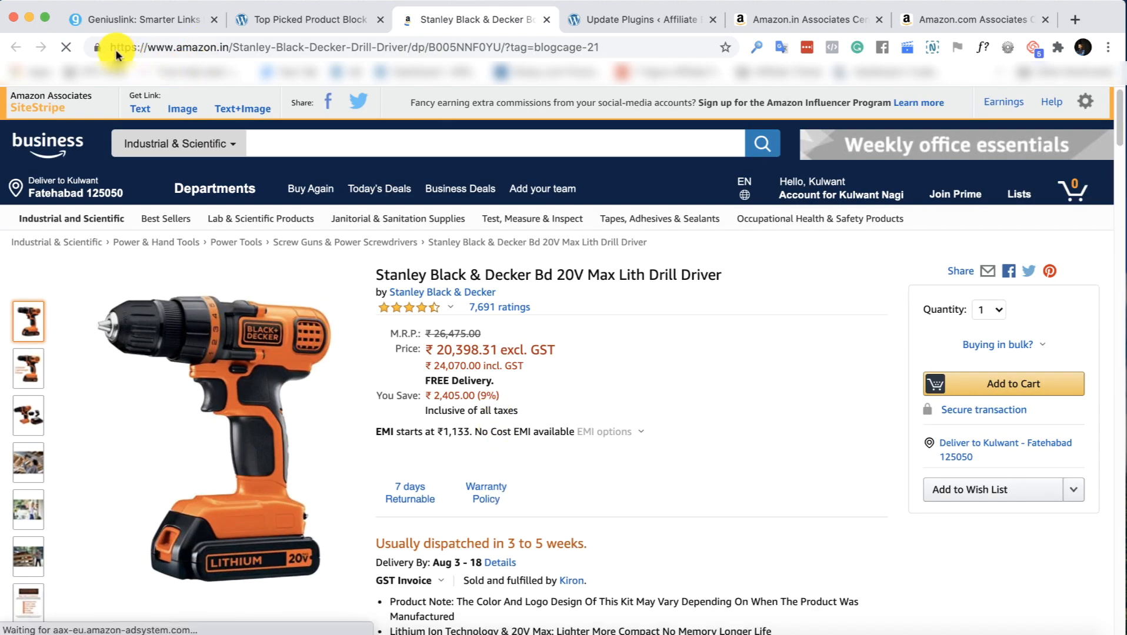
pyautogui.moveTo(101, 46); pyautogui.dragTo(230, 46)
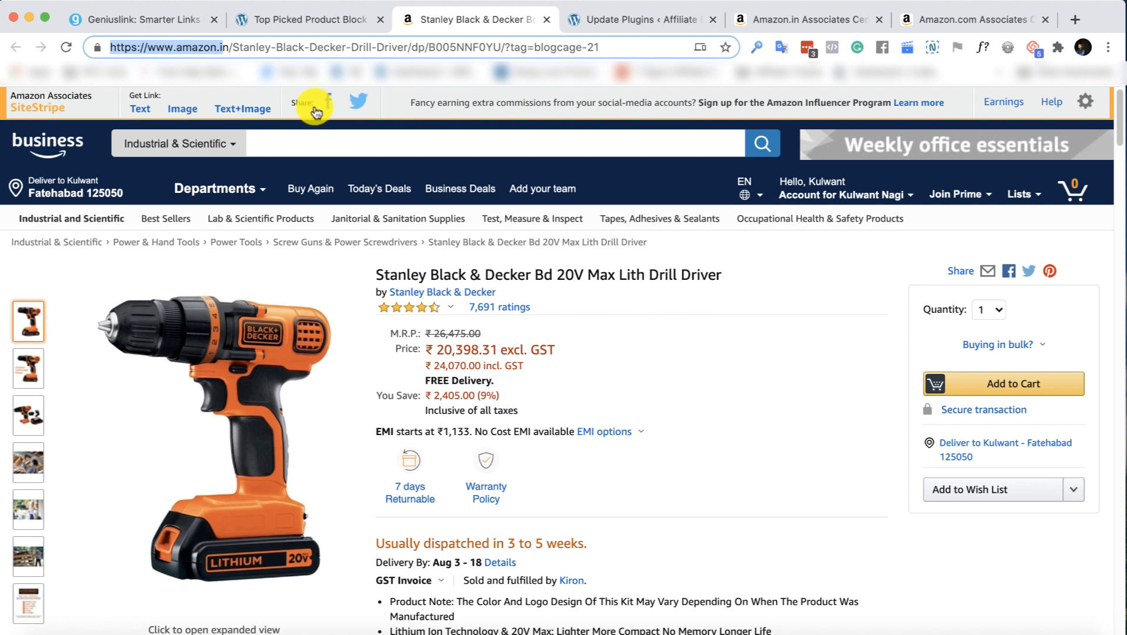
# Return to the Top Picked Product Block page, switch to the VPN app and connect to the United States location
pyautogui.click(312, 19)
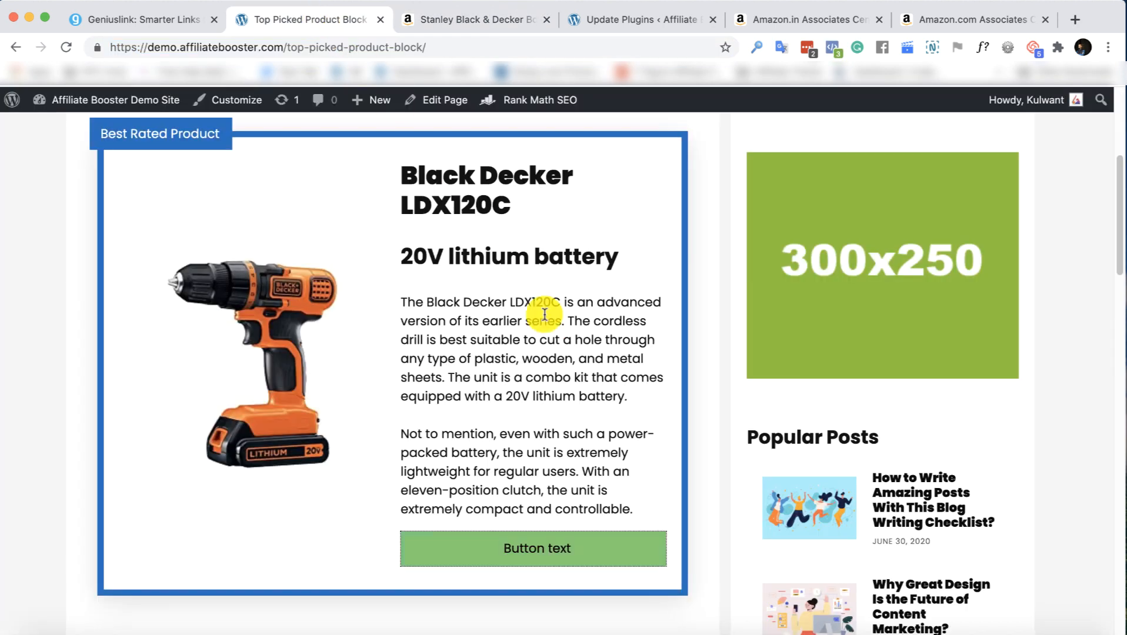
pyautogui.click(504, 556)
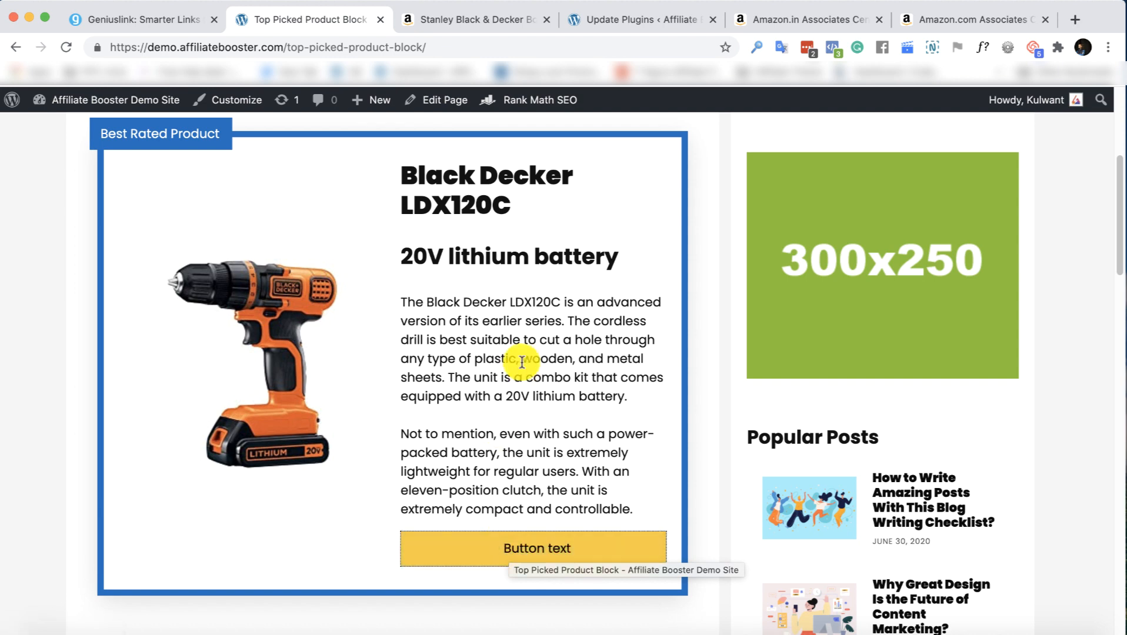
pyautogui.click(755, 1)
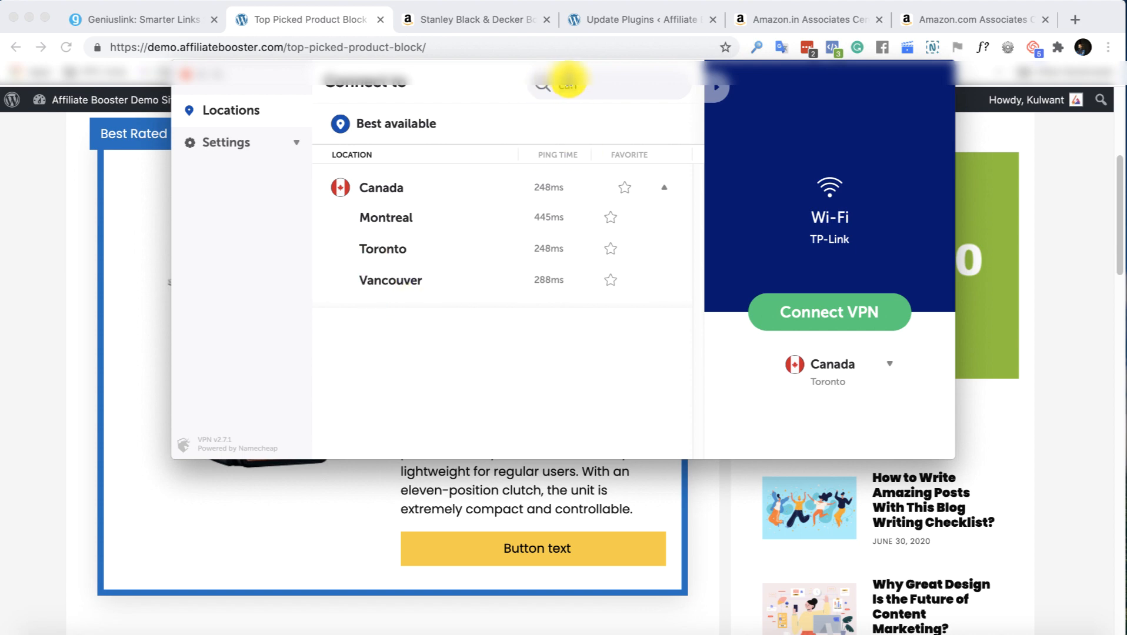
pyautogui.press('BackSpace')
pyautogui.press('BackSpace')
pyautogui.press('BackSpace')
pyautogui.write('united')
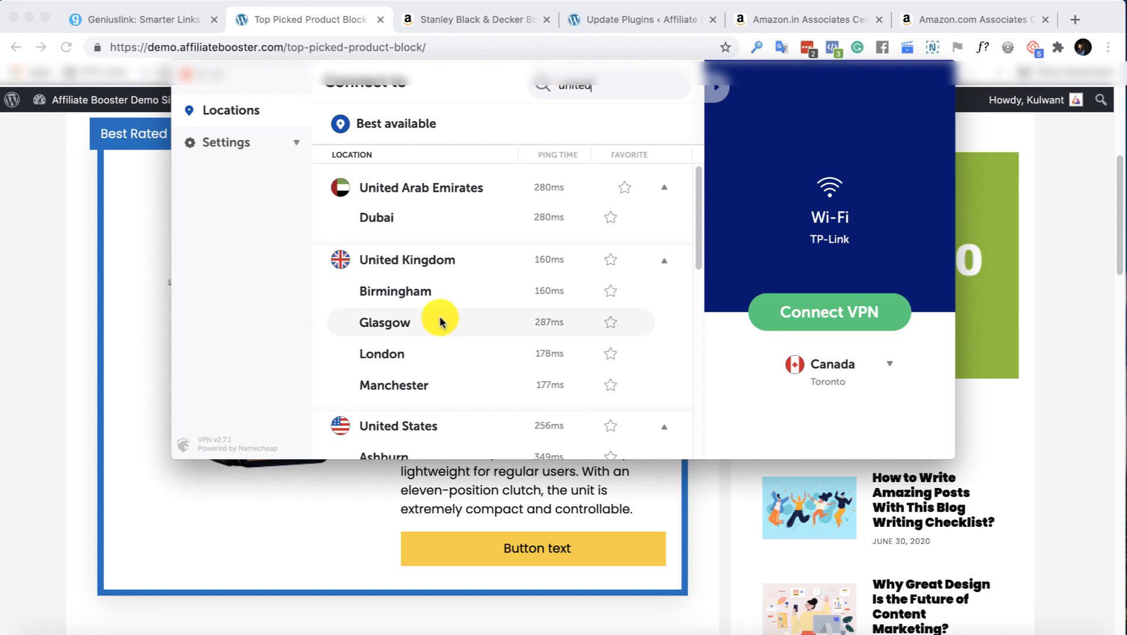
pyautogui.scroll(-3, 439, 318)
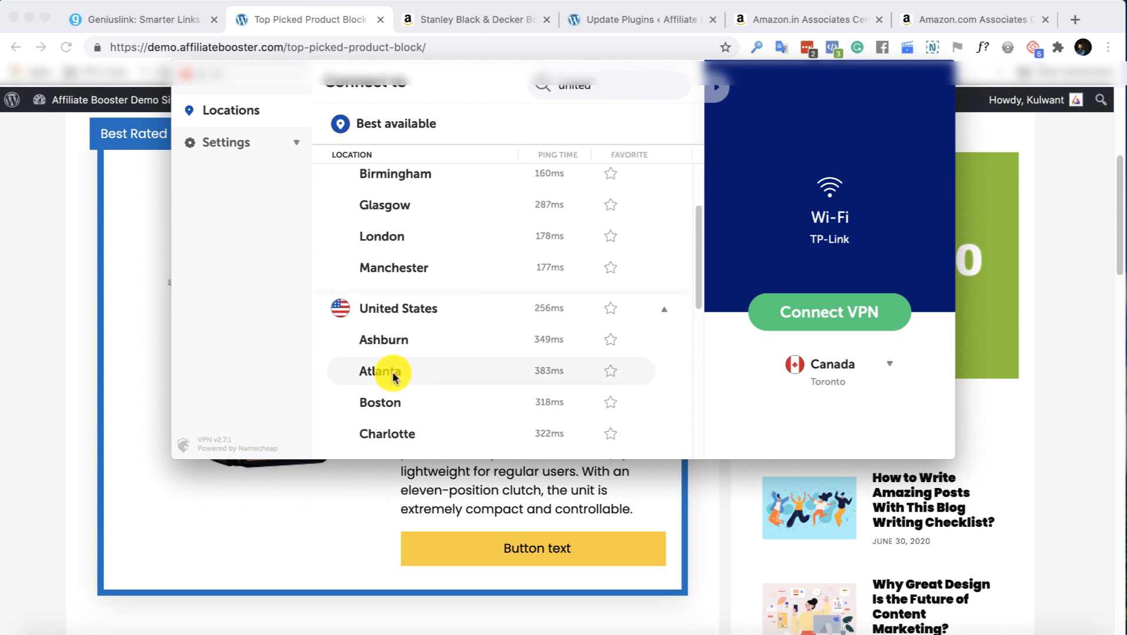
pyautogui.click(384, 318)
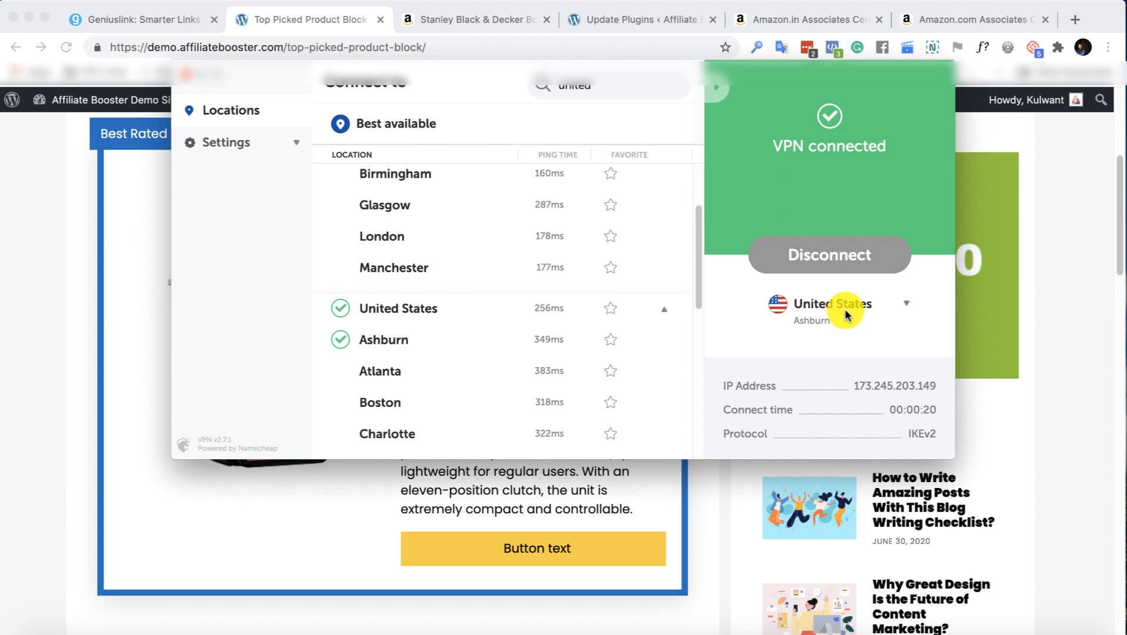
# Reload the demo page, follow the product button again and compare the opened Amazon domain with the earlier Indian store page
pyautogui.click(57, 399)
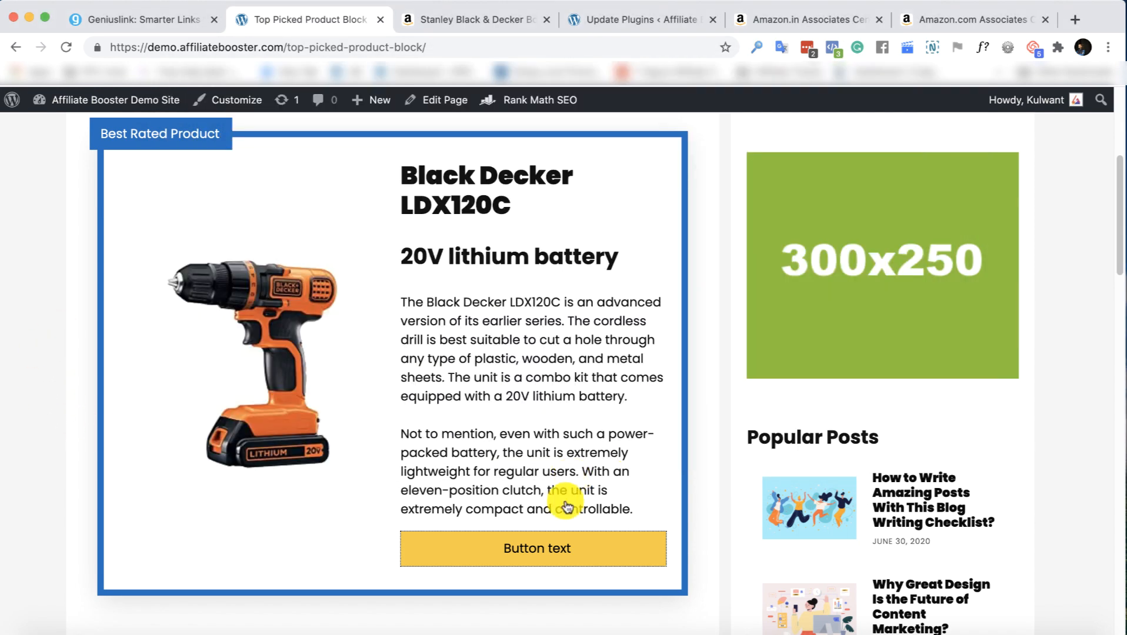
pyautogui.press('super+r')
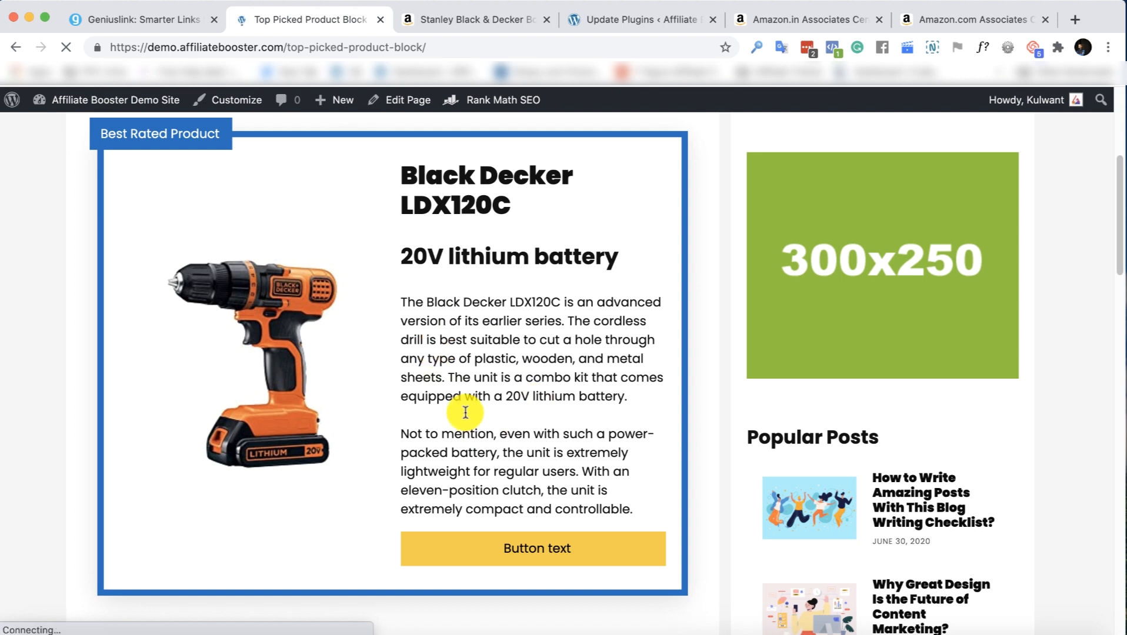
pyautogui.click(492, 551)
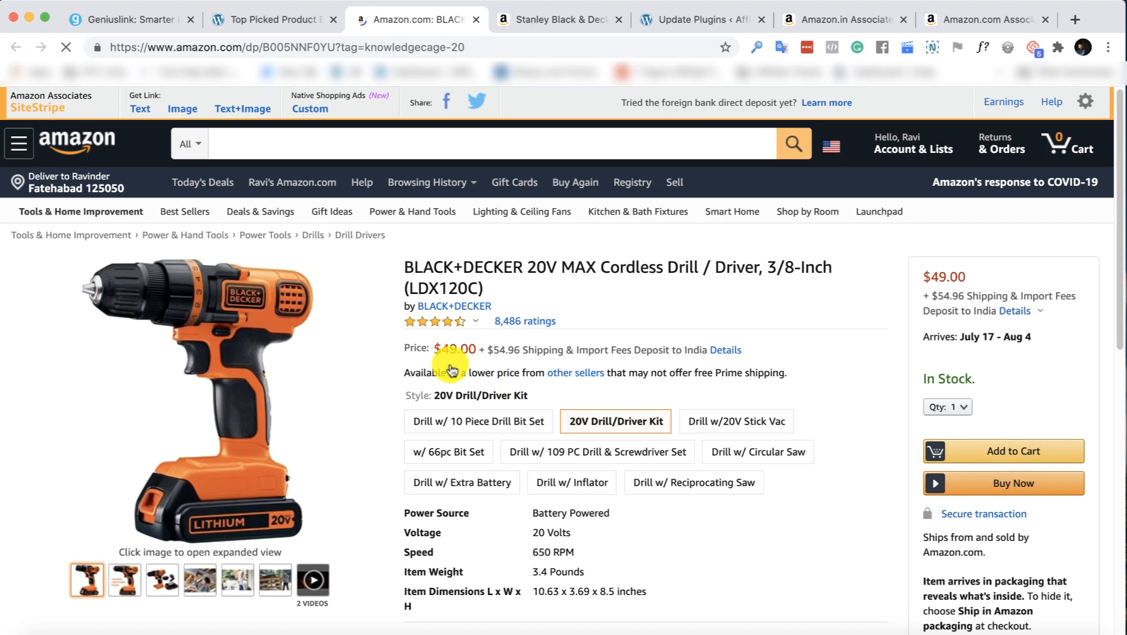
pyautogui.moveTo(245, 47); pyautogui.dragTo(108, 49)
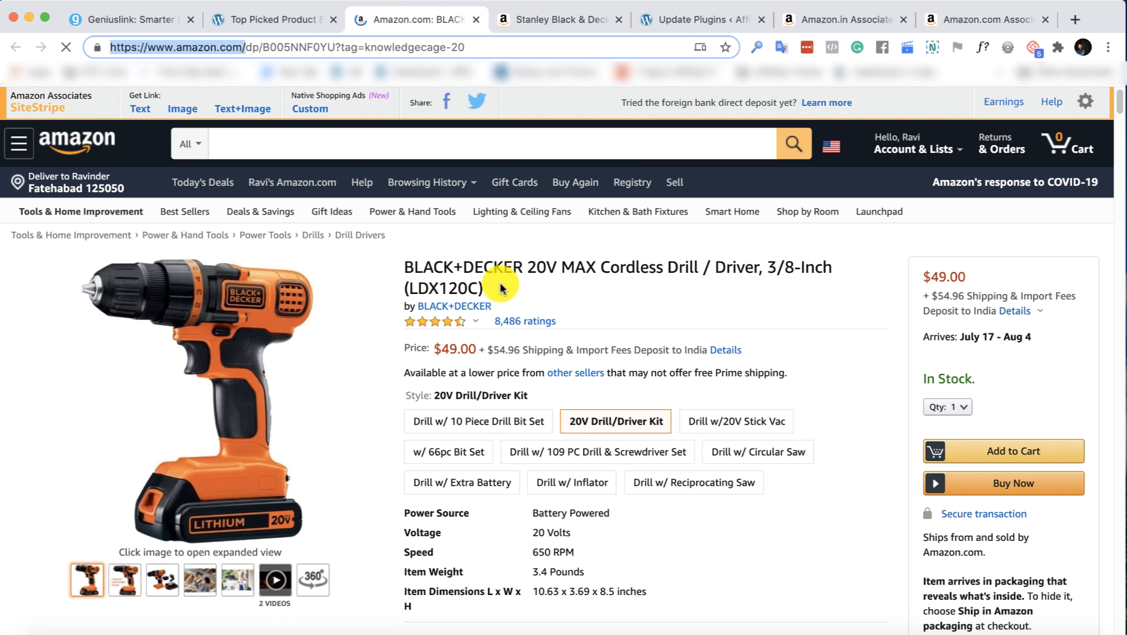
pyautogui.click(550, 21)
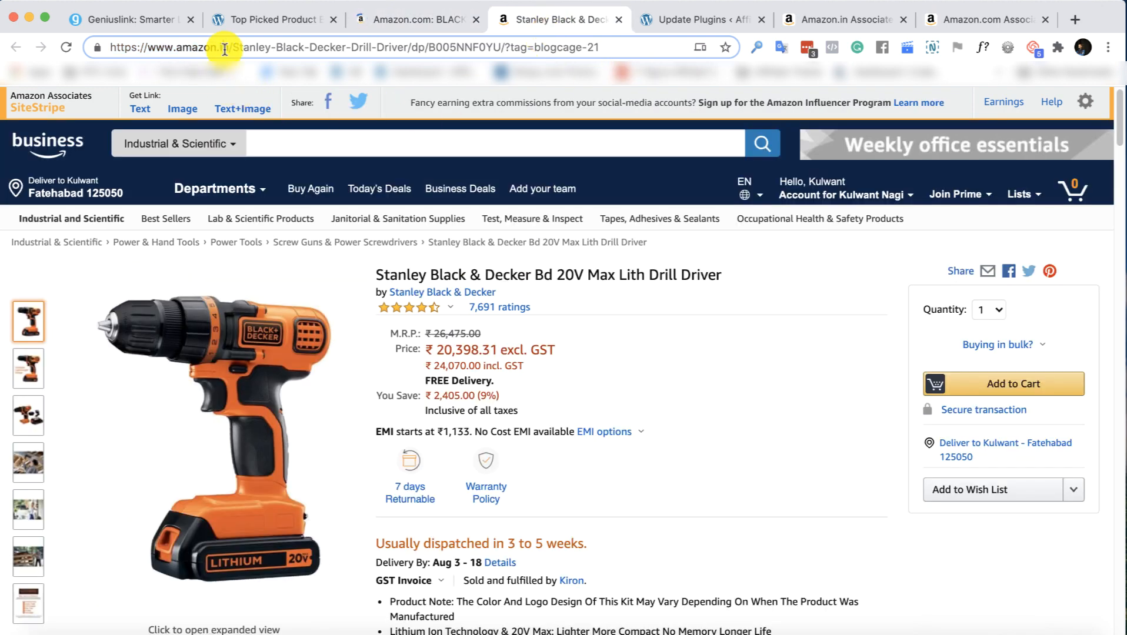
pyautogui.click(366, 21)
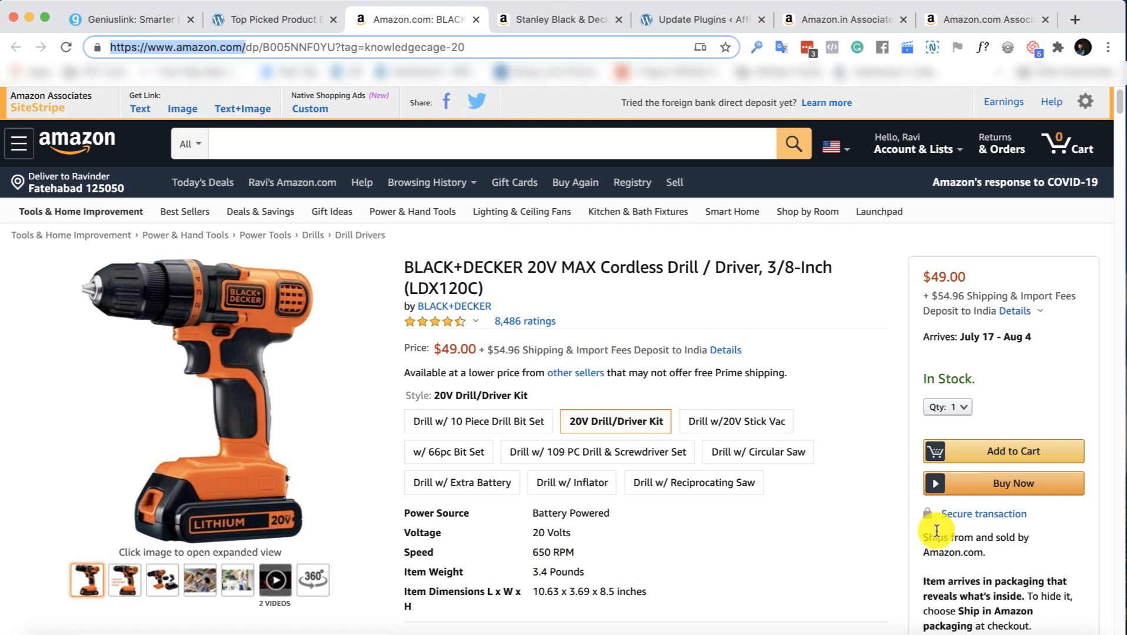
# Switch to the VPN app and change the connection to Toronto, Canada
pyautogui.click(745, 2)
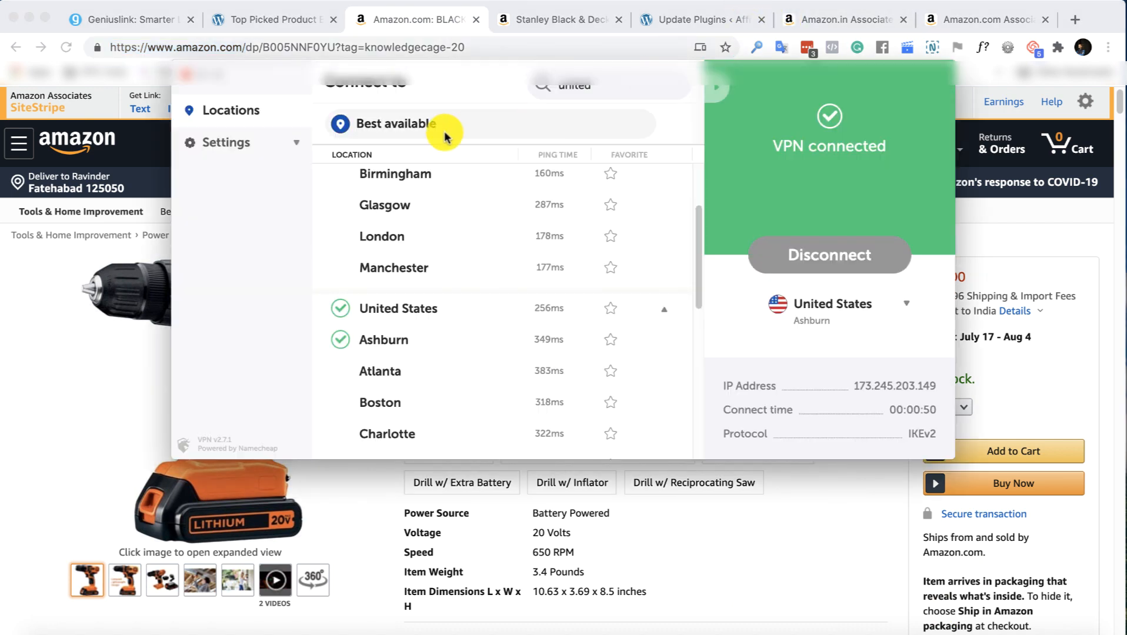
pyautogui.doubleClick(564, 84)
pyautogui.write('cana')
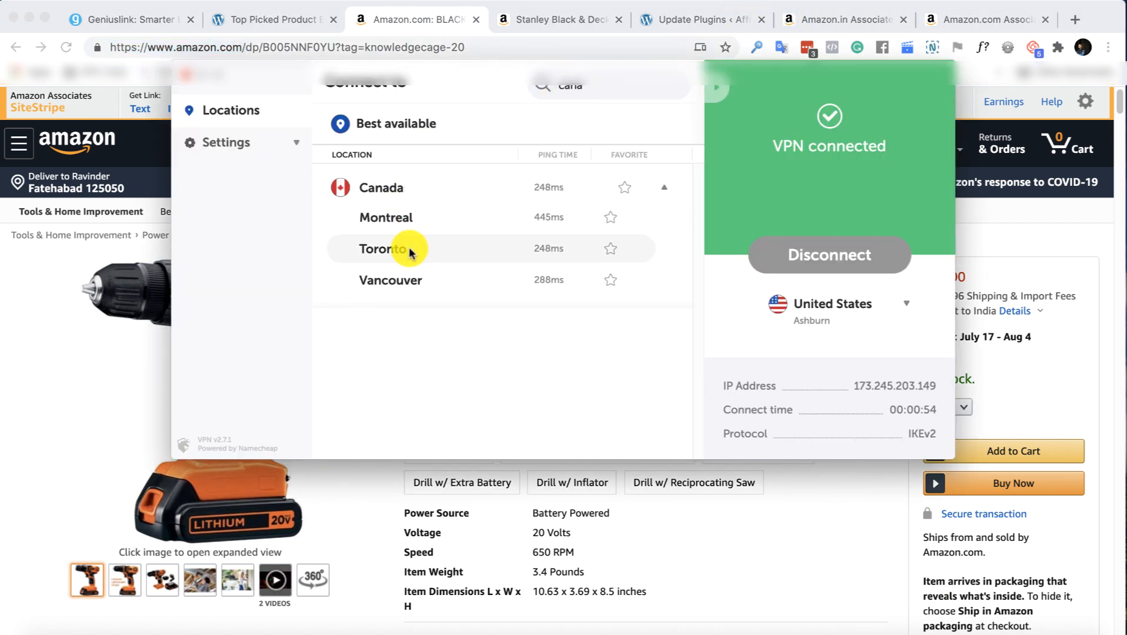
pyautogui.click(410, 250)
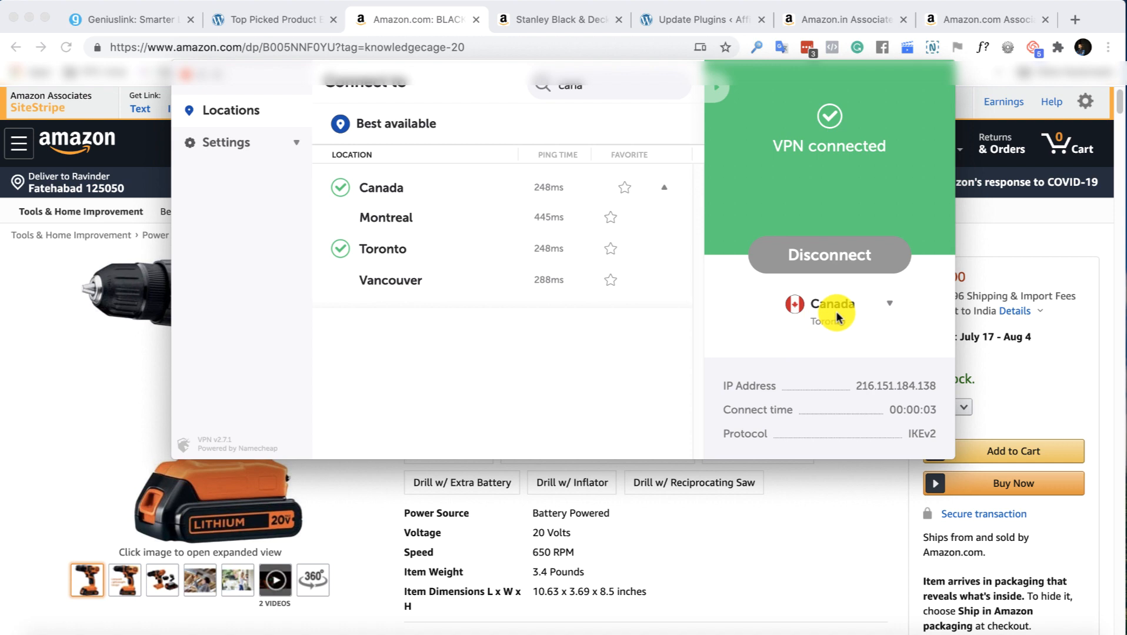
# Reload the Top Picked Product Block page and check which Amazon domain the product button opens from the Canadian connection
pyautogui.click(59, 373)
pyautogui.click(270, 19)
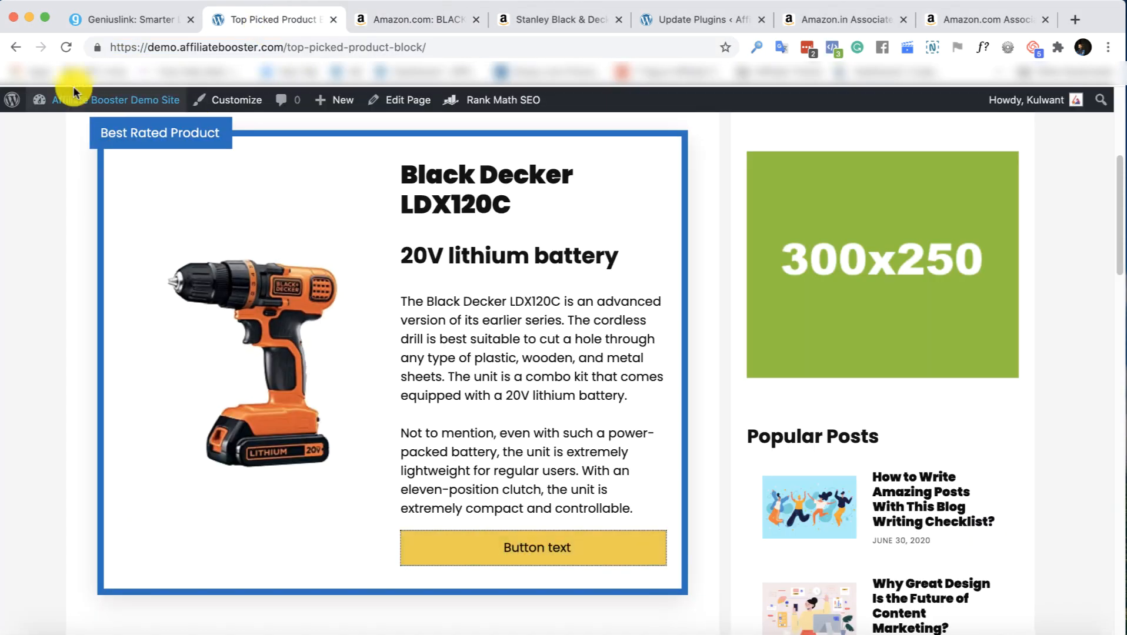
pyautogui.click(65, 47)
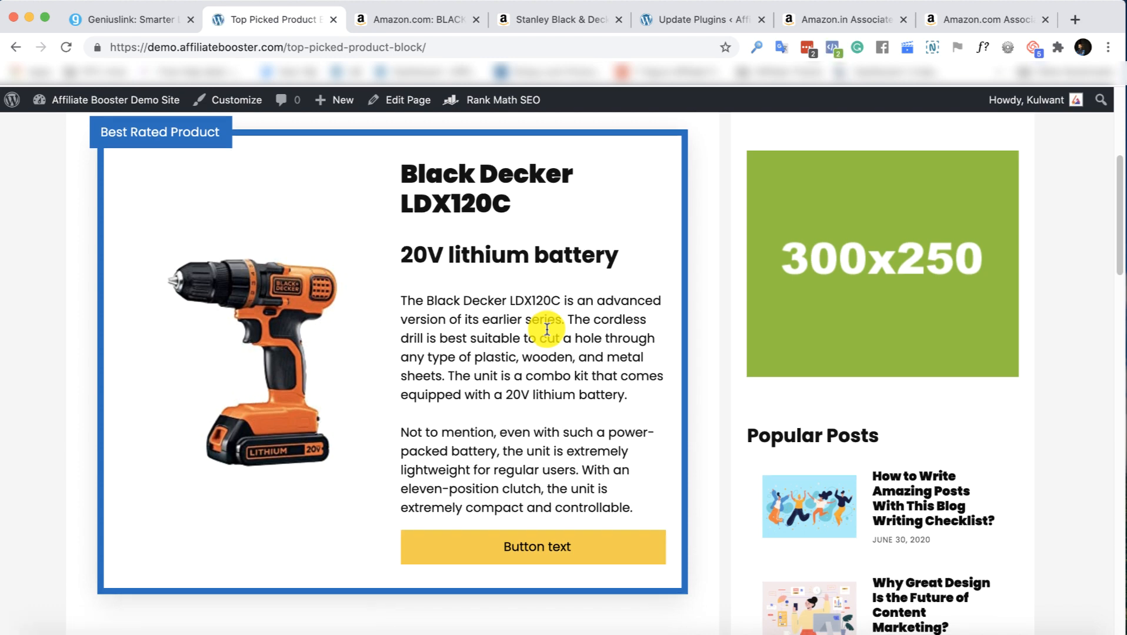
pyautogui.click(515, 547)
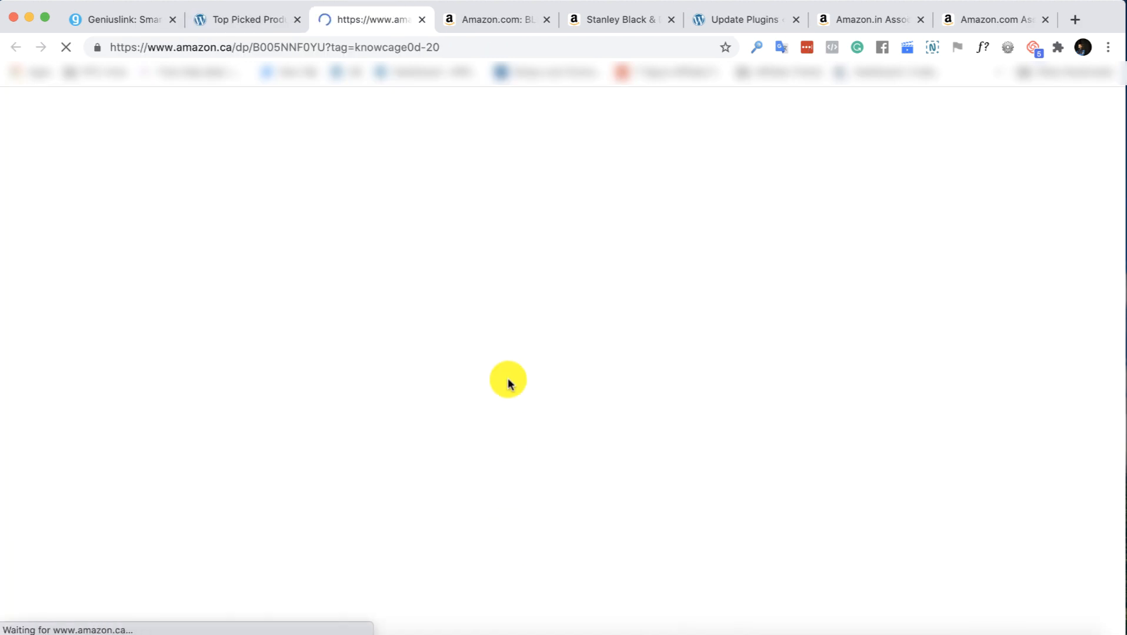
pyautogui.moveTo(233, 47); pyautogui.dragTo(117, 47)
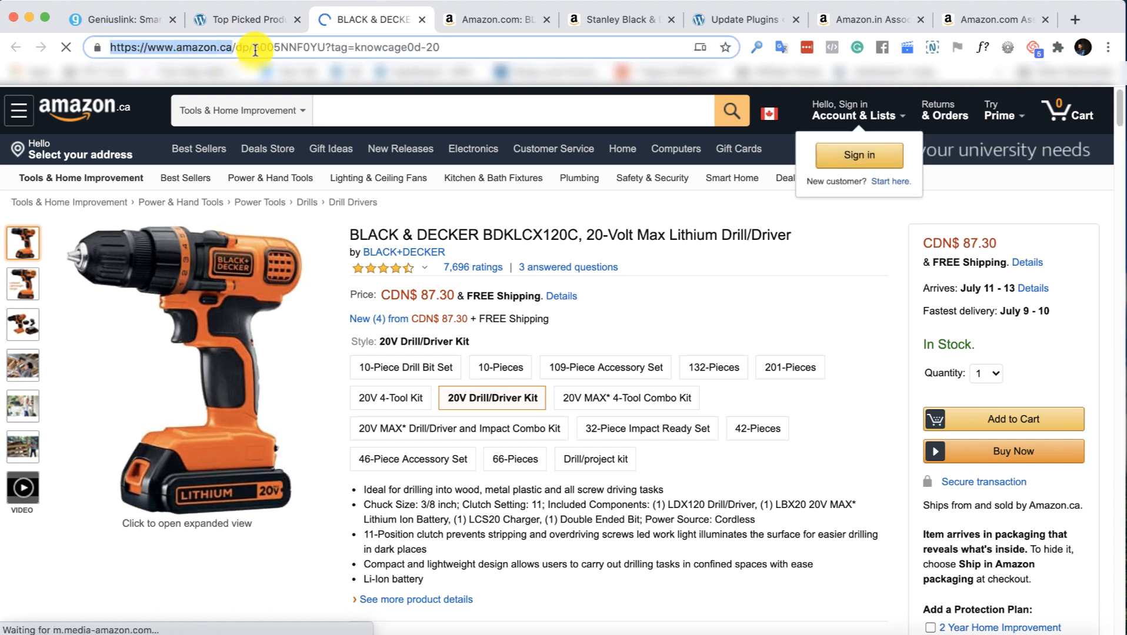
pyautogui.click(594, 228)
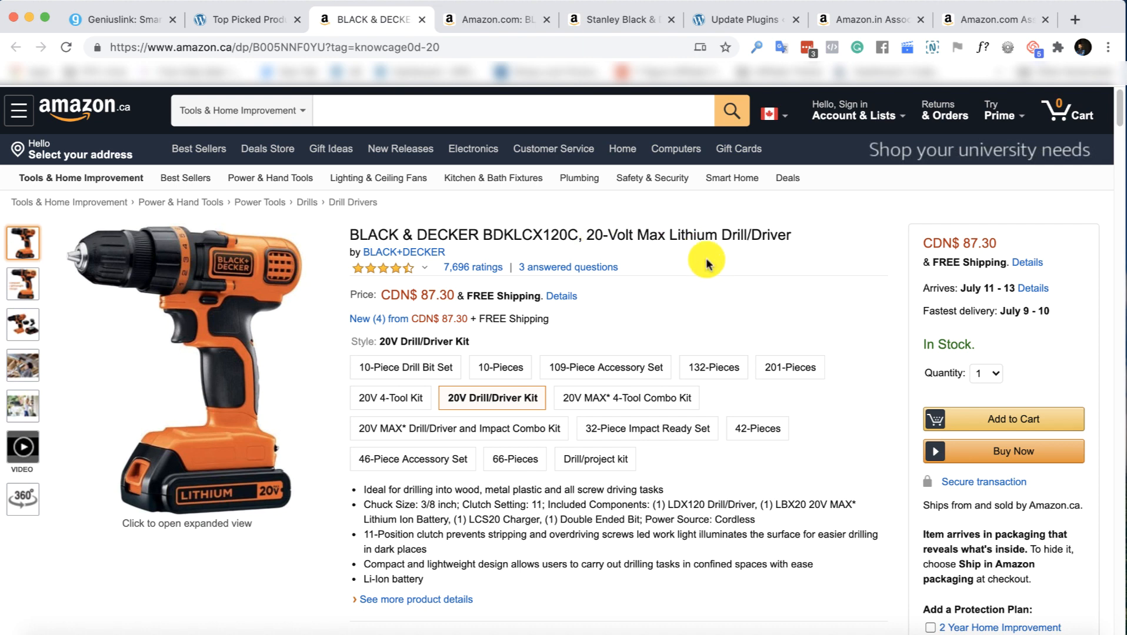
# Look through the Geniuslink home page, including its sections for affiliates, content creators and authors
pyautogui.click(120, 25)
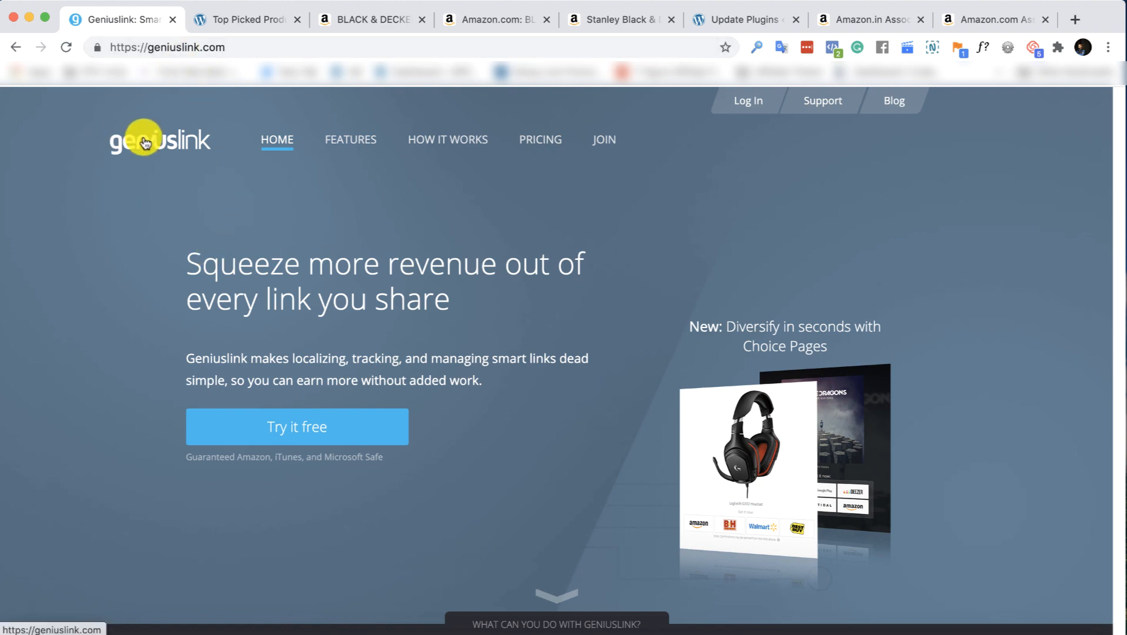
pyautogui.scroll(-1, 289, 311)
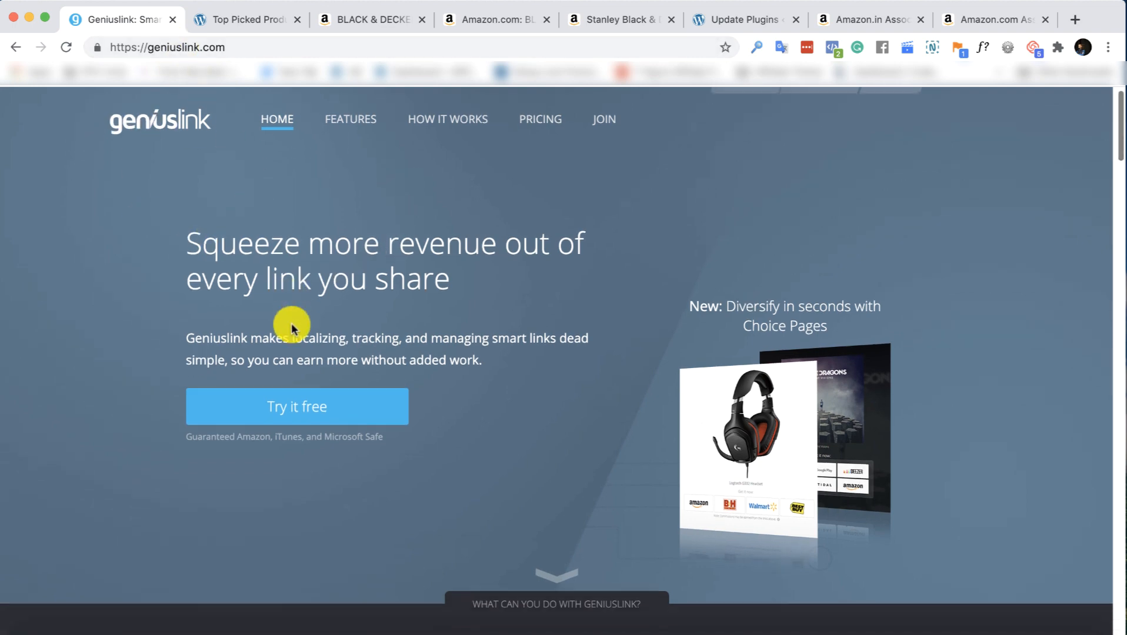
pyautogui.scroll(-2, 576, 256)
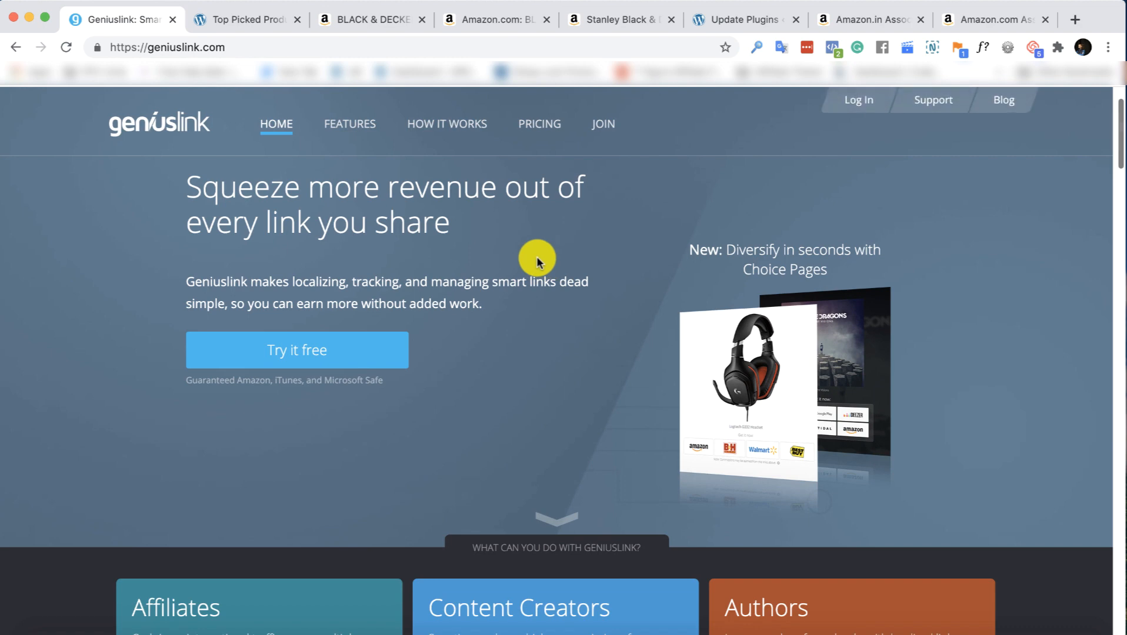
pyautogui.scroll(-1, 500, 258)
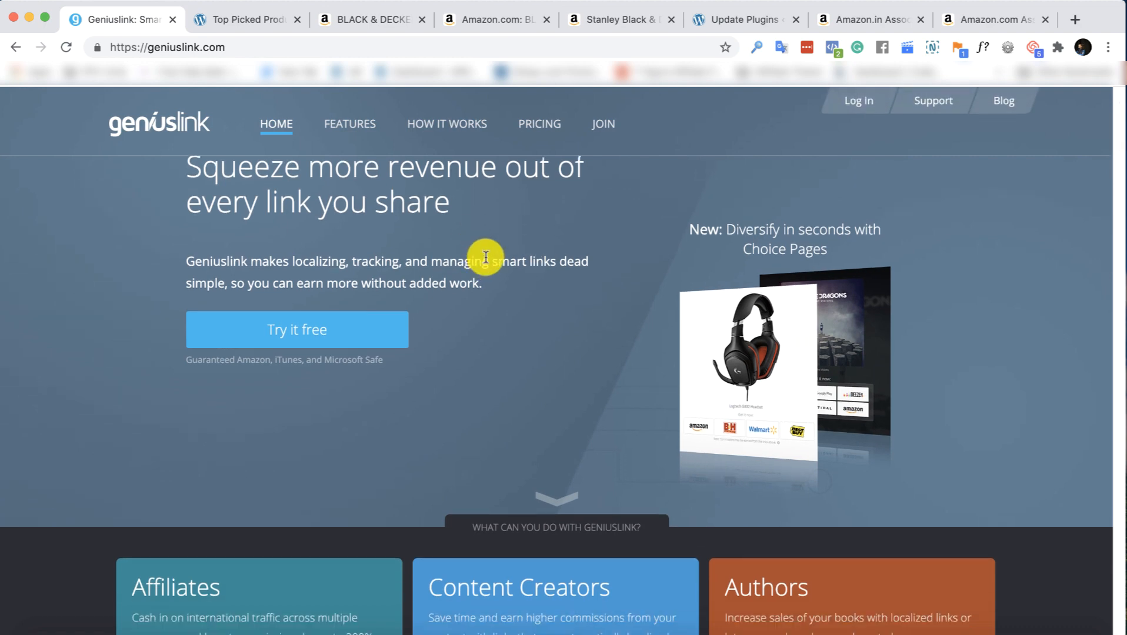
pyautogui.scroll(-8, 506, 252)
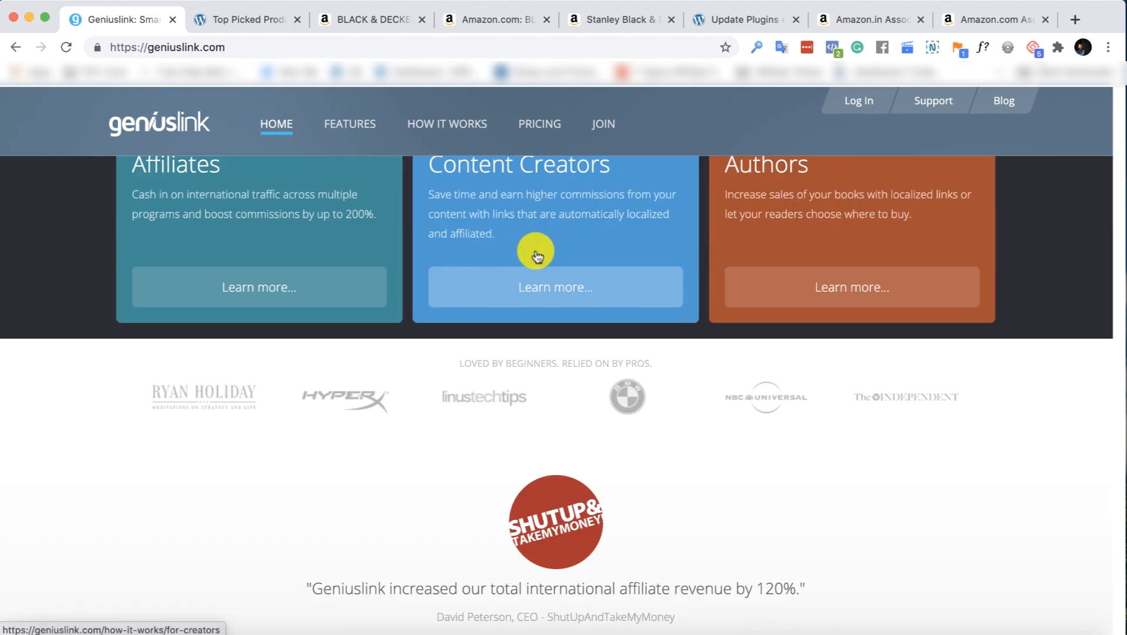
# Examine Geniuslink's monthly pricing and the number of clicks included in the plan
pyautogui.click(521, 125)
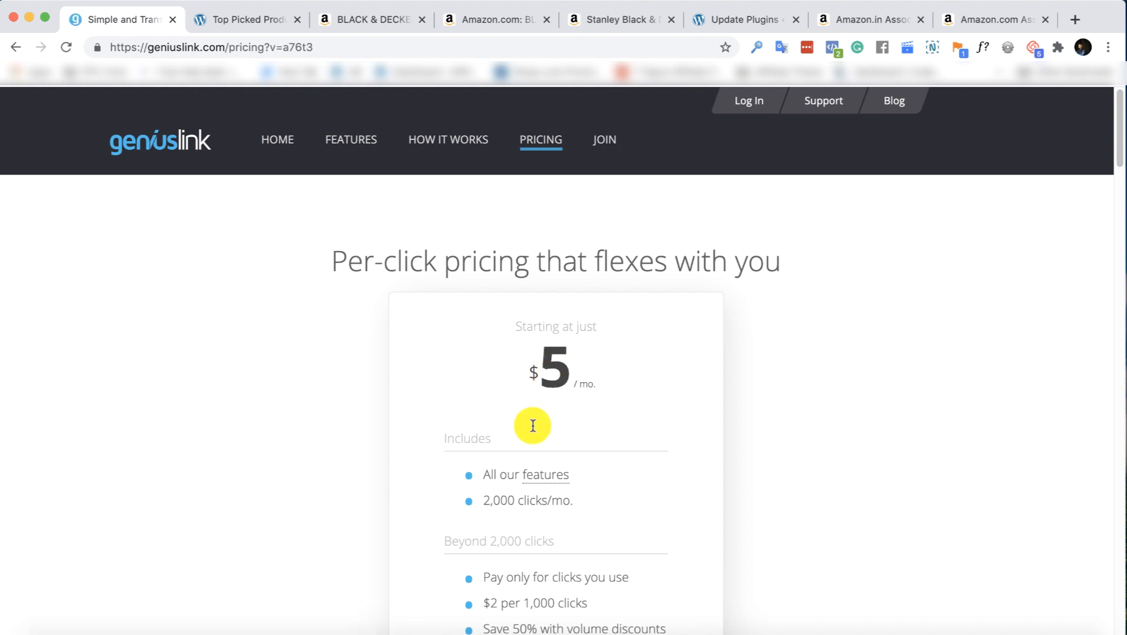
pyautogui.moveTo(481, 500); pyautogui.dragTo(586, 500)
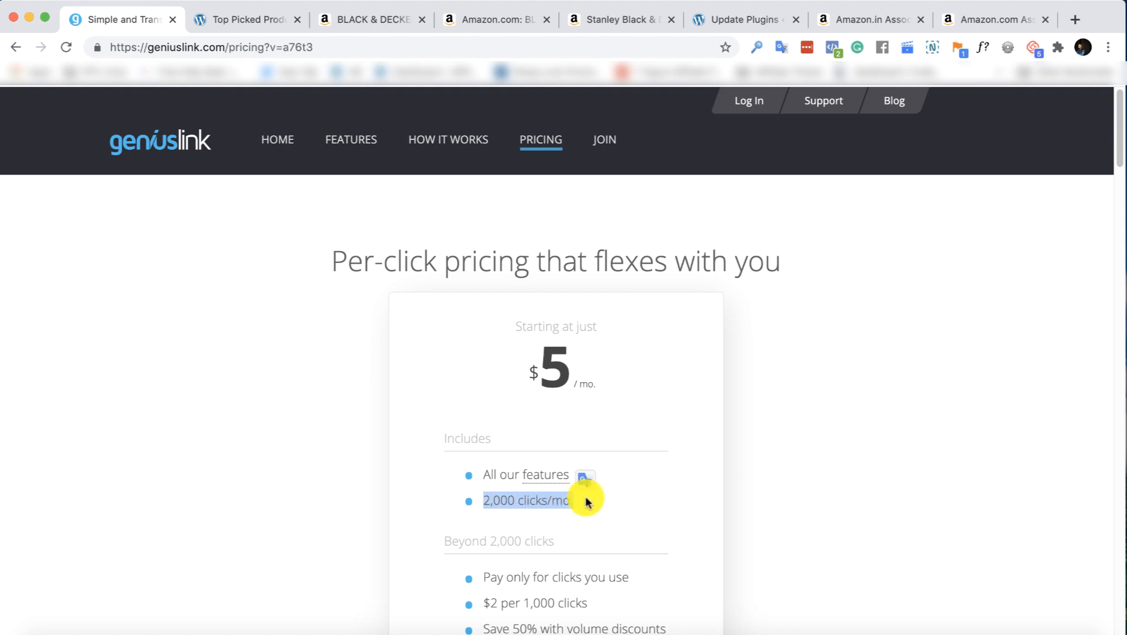
pyautogui.click(624, 426)
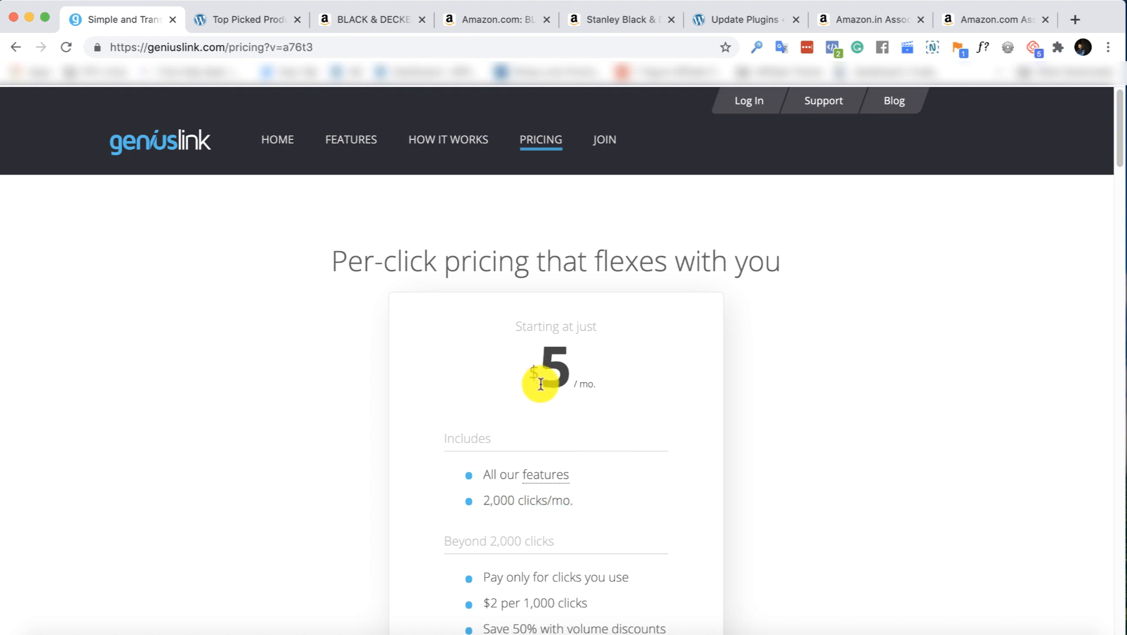
# Enter the Geniuslink dashboard and open the affiliate program connection settings from the Quick Setup Guide
pyautogui.click(741, 111)
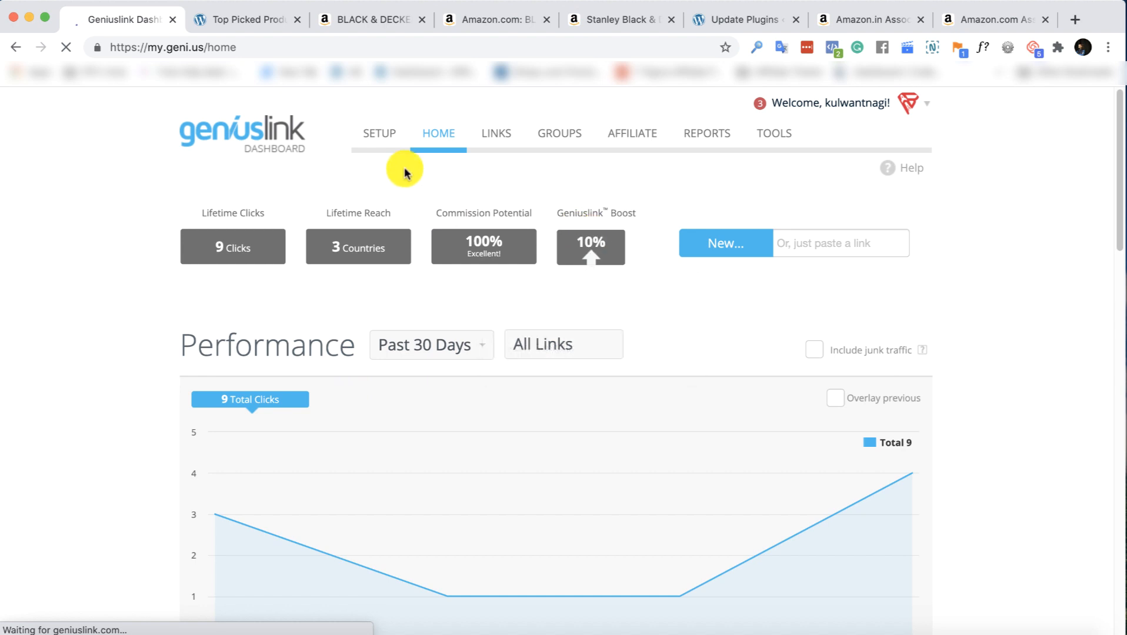
pyautogui.click(370, 140)
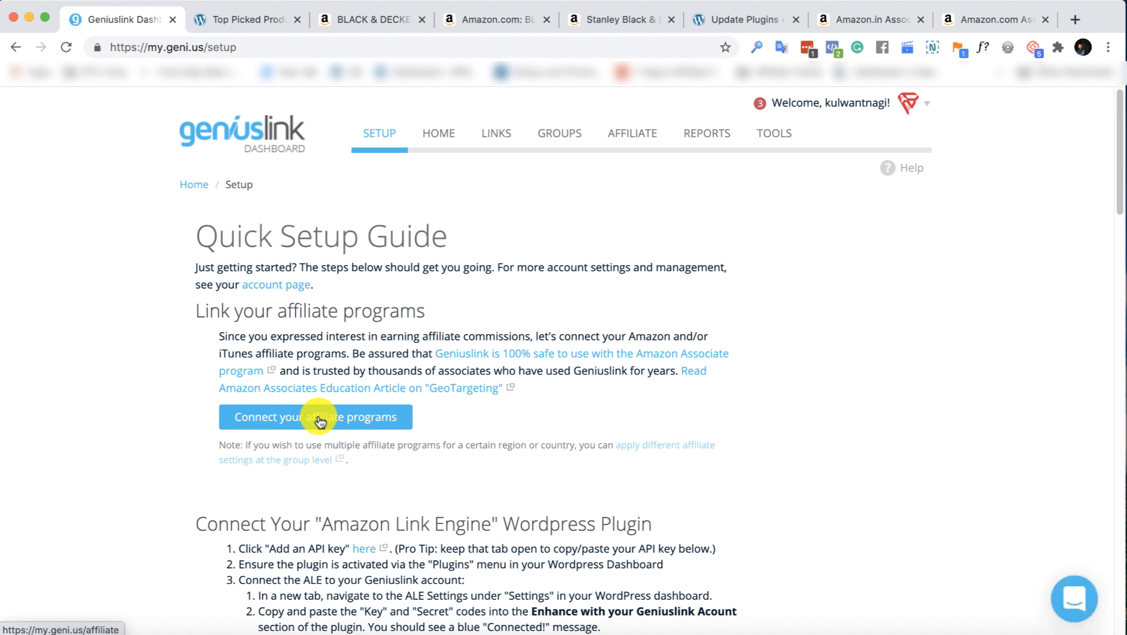
pyautogui.click(320, 421)
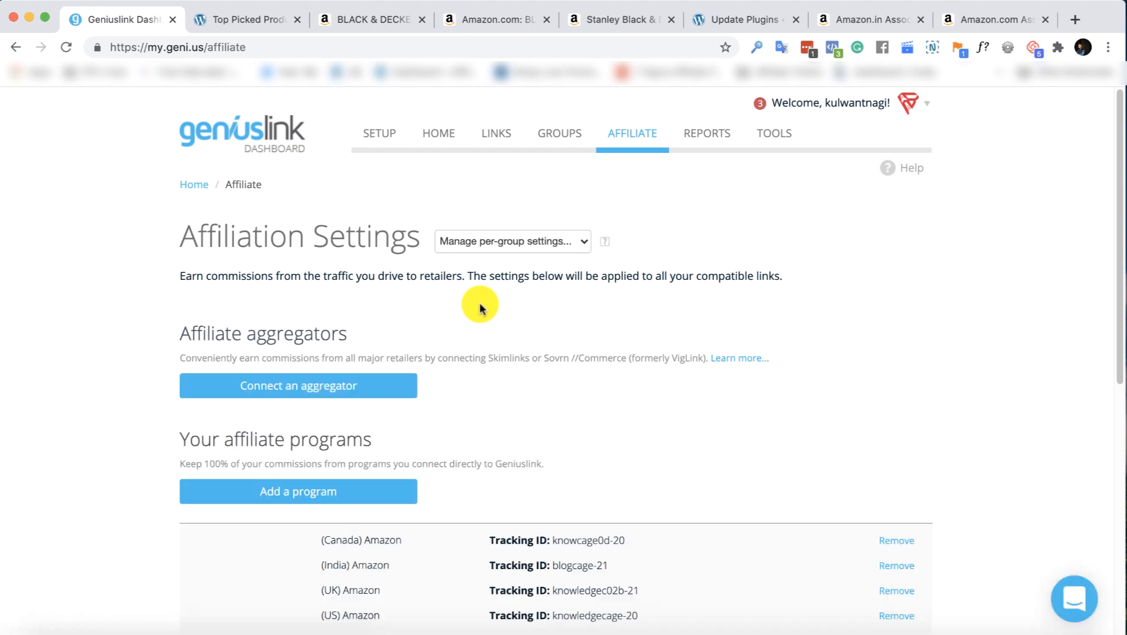
# Review the Canada, India, UK and US Amazon programs already connected in the Geniuslink affiliation settings
pyautogui.scroll(-2, 480, 306)
pyautogui.scroll(-2, 480, 306)
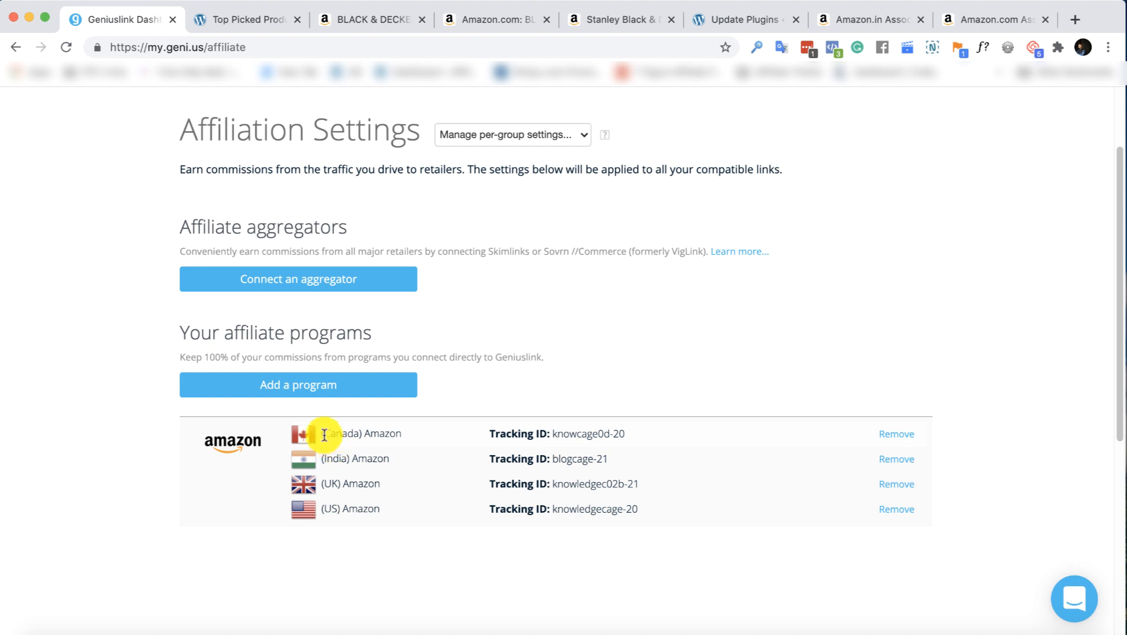
pyautogui.moveTo(324, 435); pyautogui.dragTo(382, 433)
pyautogui.moveTo(327, 459); pyautogui.dragTo(388, 460)
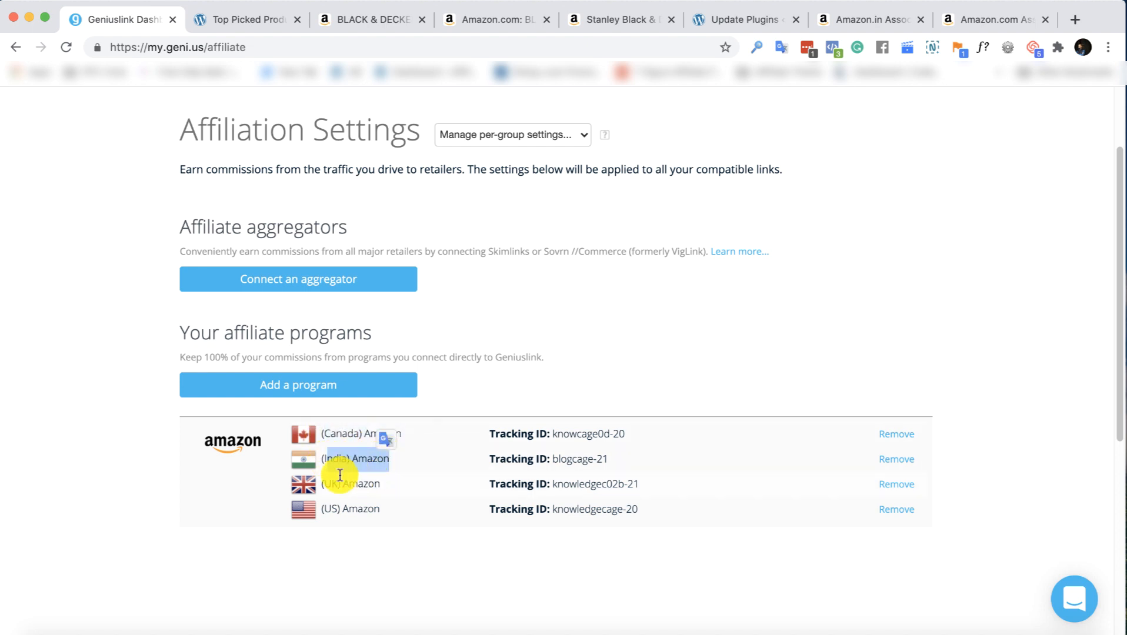
pyautogui.moveTo(317, 482); pyautogui.dragTo(382, 483)
pyautogui.moveTo(312, 509); pyautogui.dragTo(382, 510)
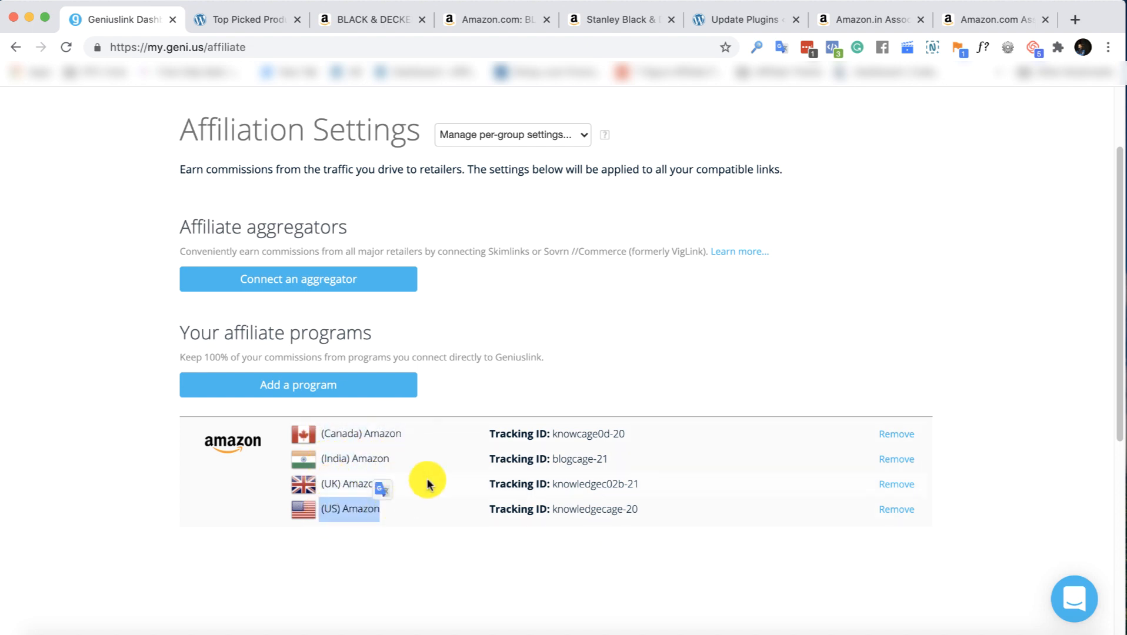
pyautogui.click(357, 437)
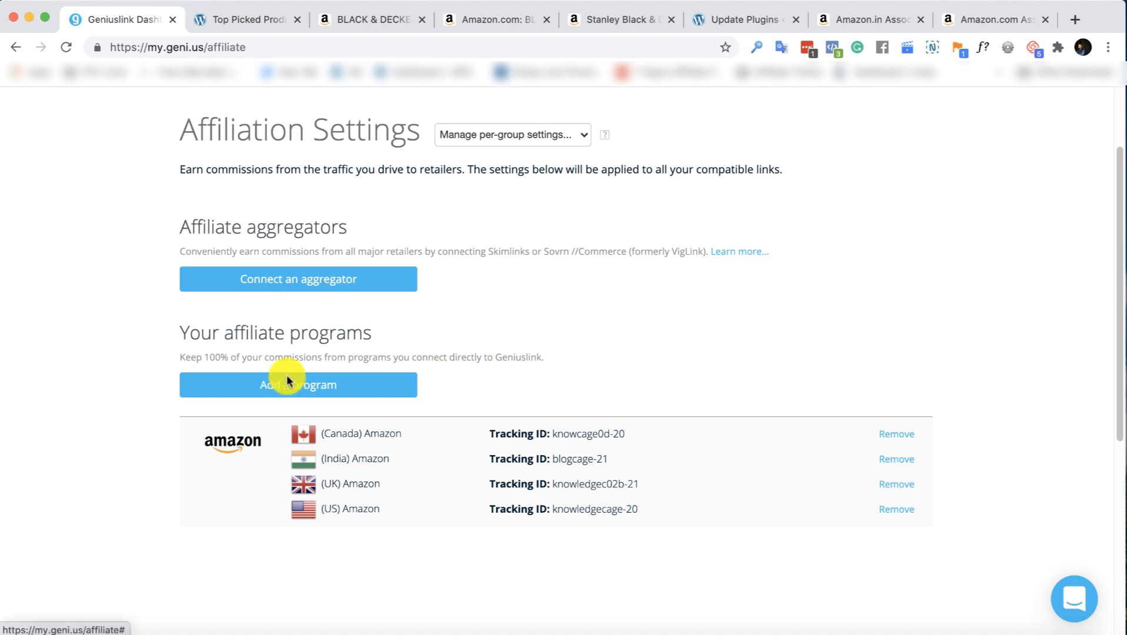
# Check the store ID on the Amazon.in Associates page against the India tracking ID connected in Geniuslink
pyautogui.click(864, 21)
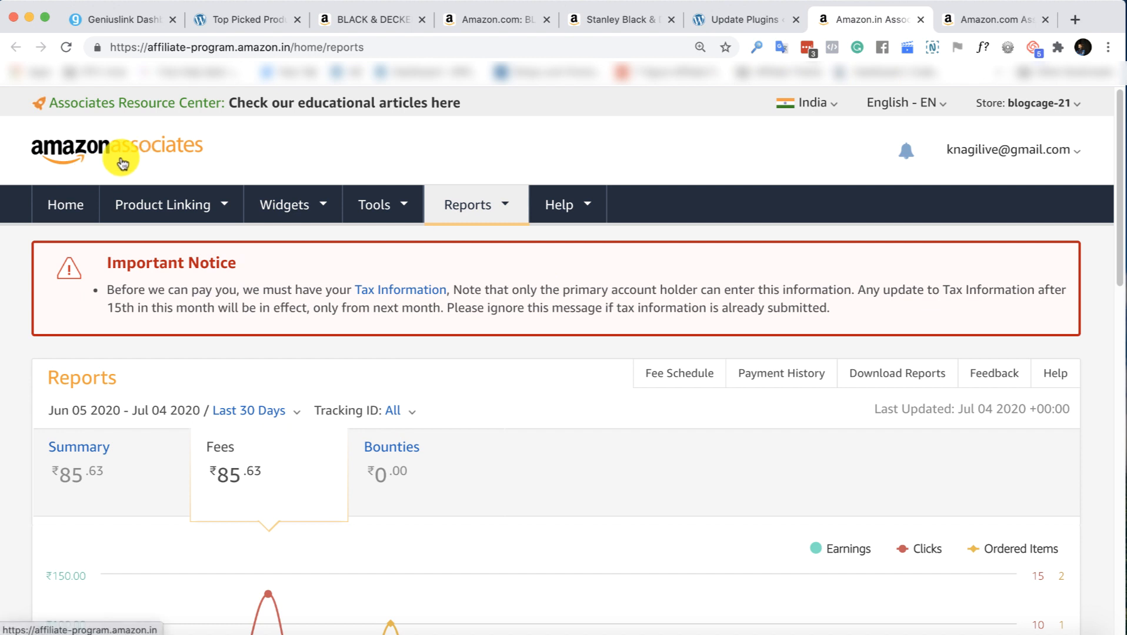
pyautogui.click(1026, 103)
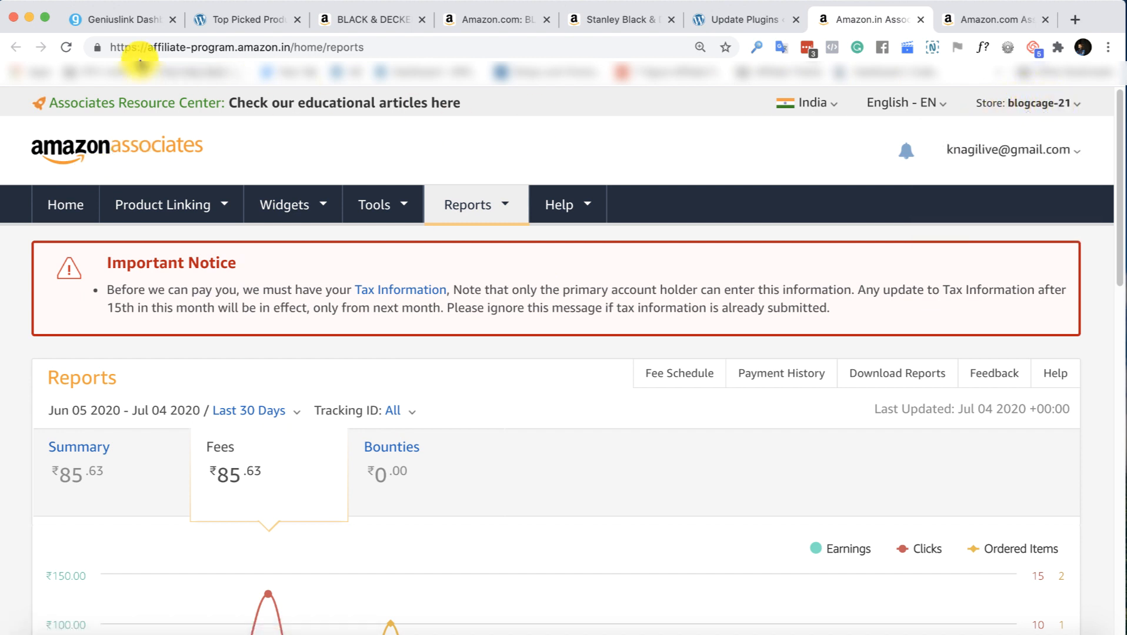
pyautogui.click(99, 26)
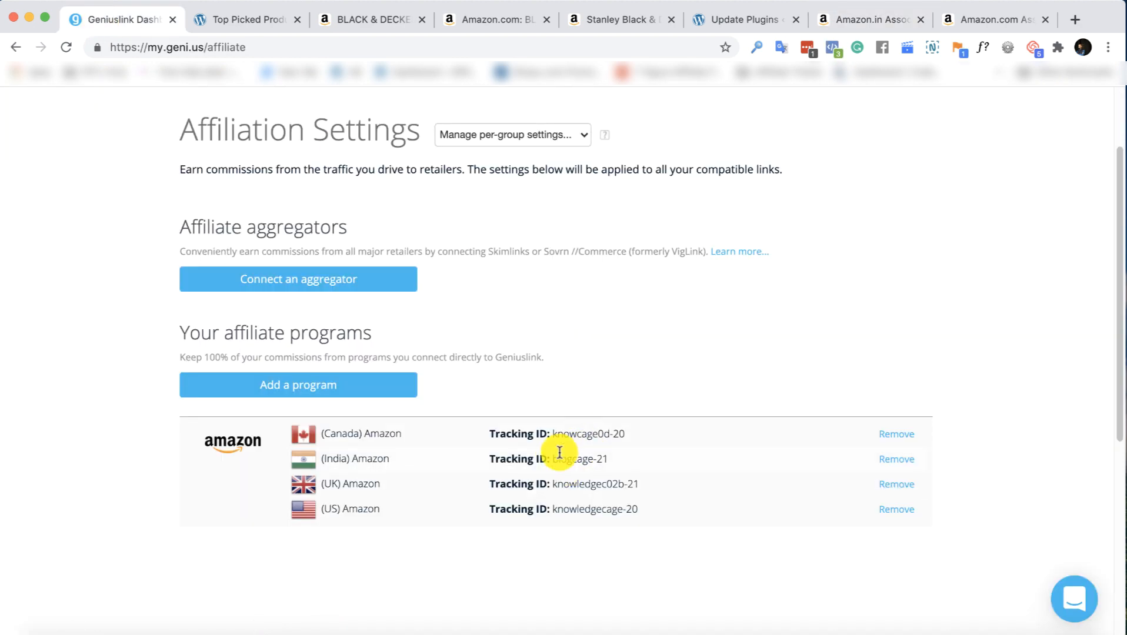
pyautogui.moveTo(544, 460); pyautogui.dragTo(625, 464)
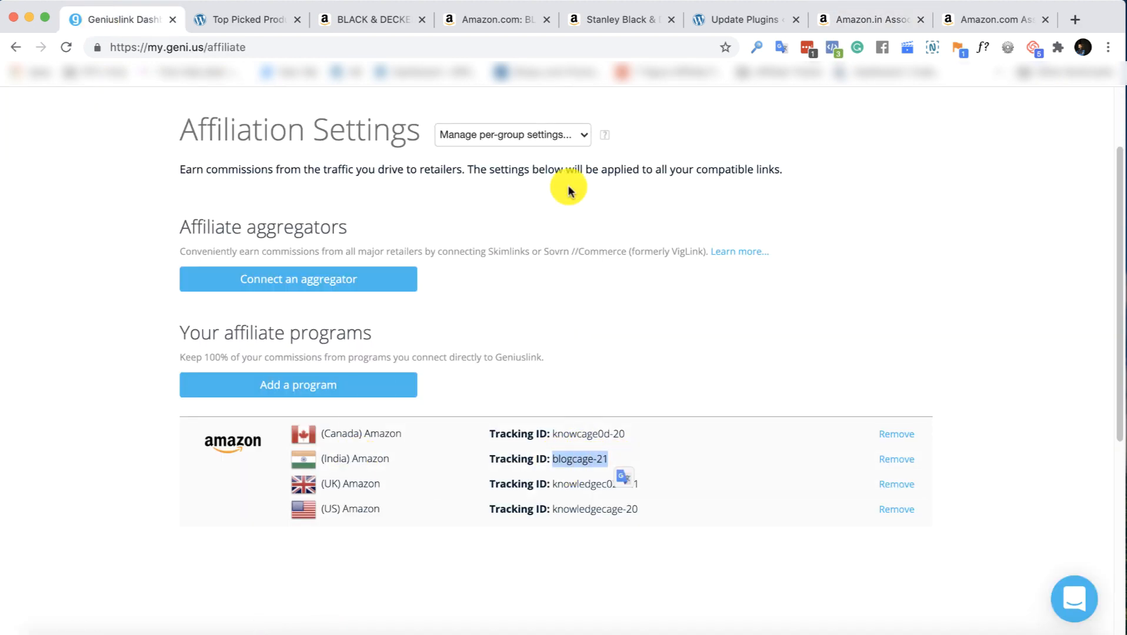
# Check the store ID on the Amazon.com Associates page against the US tracking ID connected in Geniuslink
pyautogui.click(946, 24)
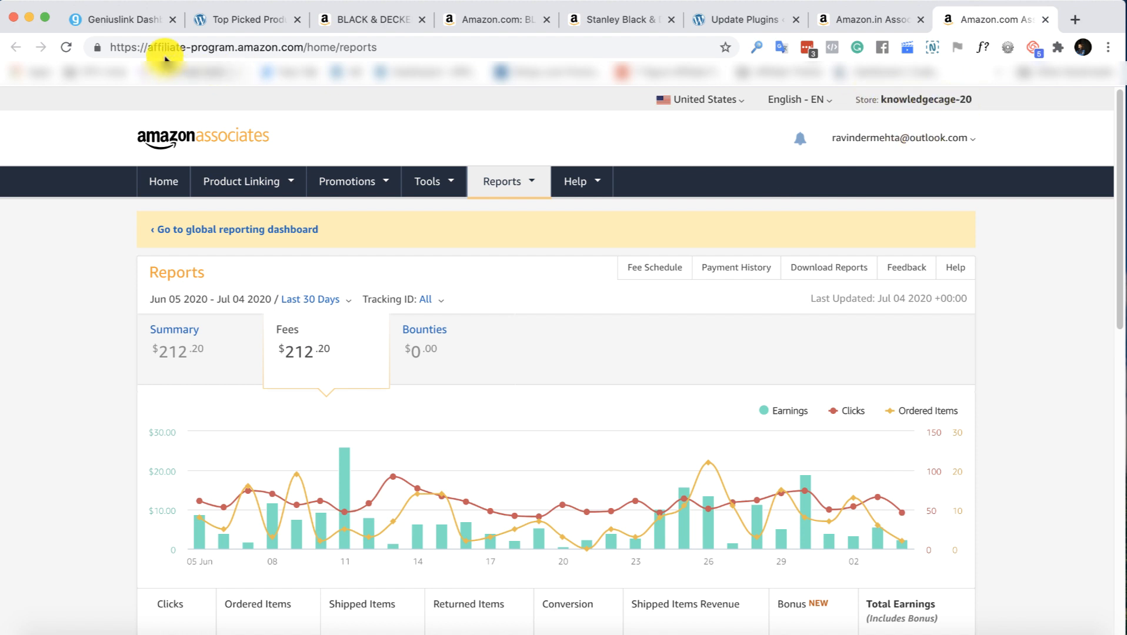
pyautogui.click(120, 21)
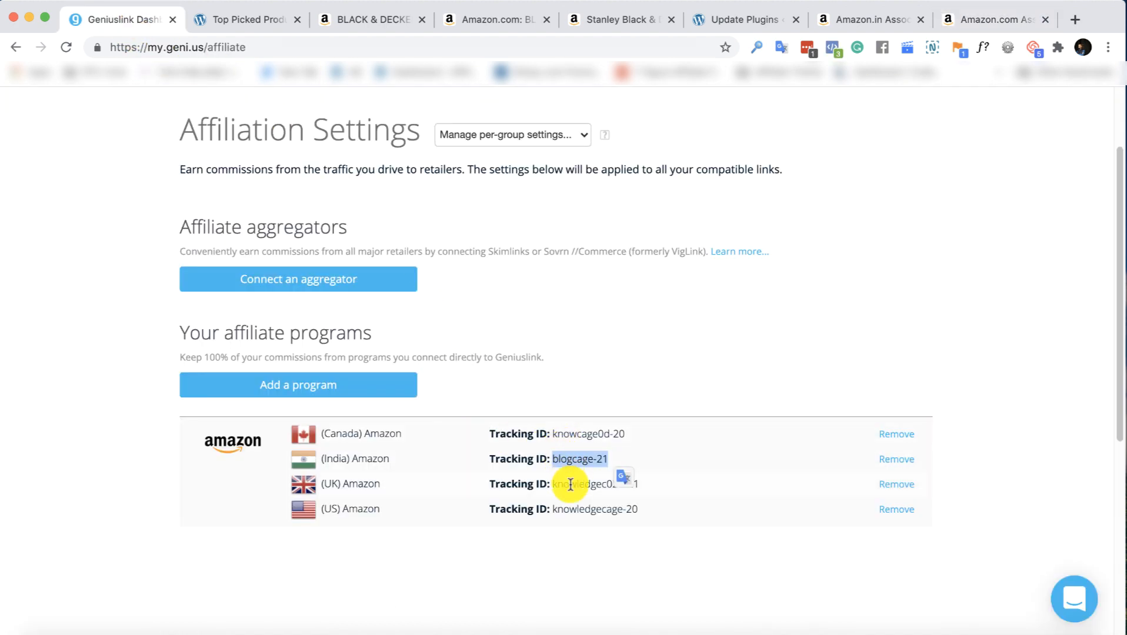
pyautogui.click(550, 509)
pyautogui.moveTo(548, 509); pyautogui.dragTo(616, 506)
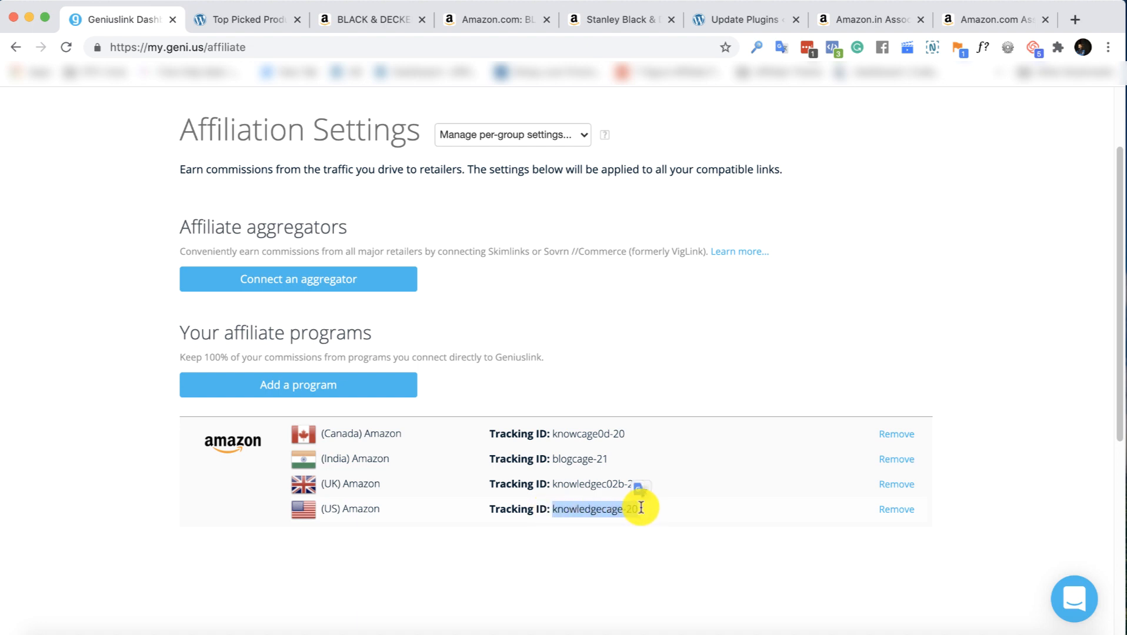
# In the Amazon.com Associates account, go to OneLink and open its page for linking international associate accounts
pyautogui.click(969, 21)
pyautogui.moveTo(425, 188)
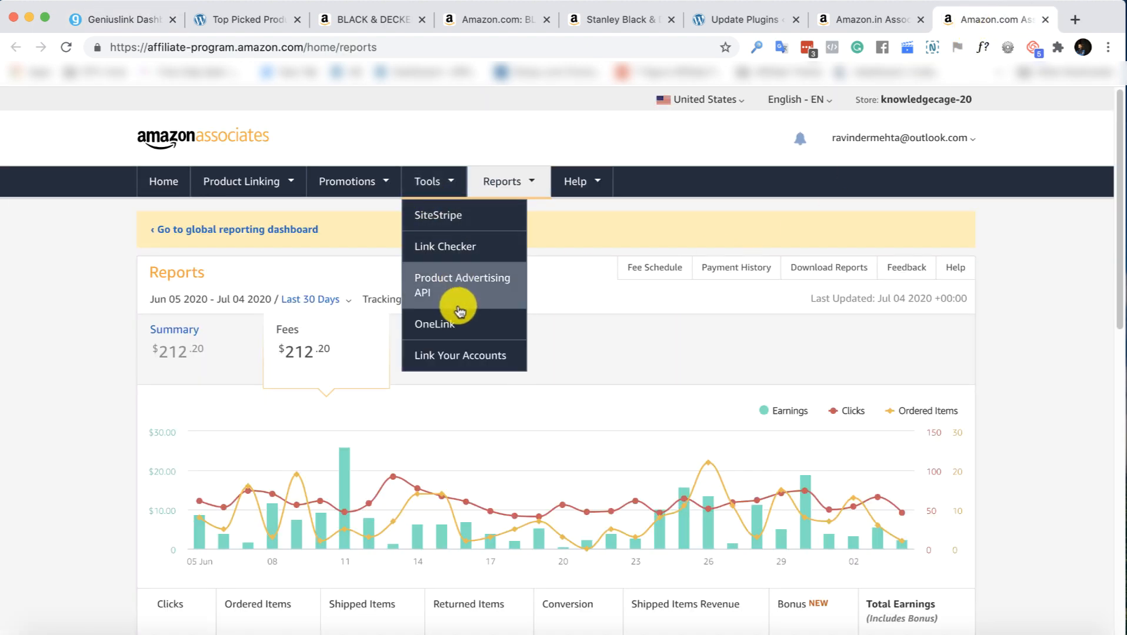
pyautogui.click(447, 323)
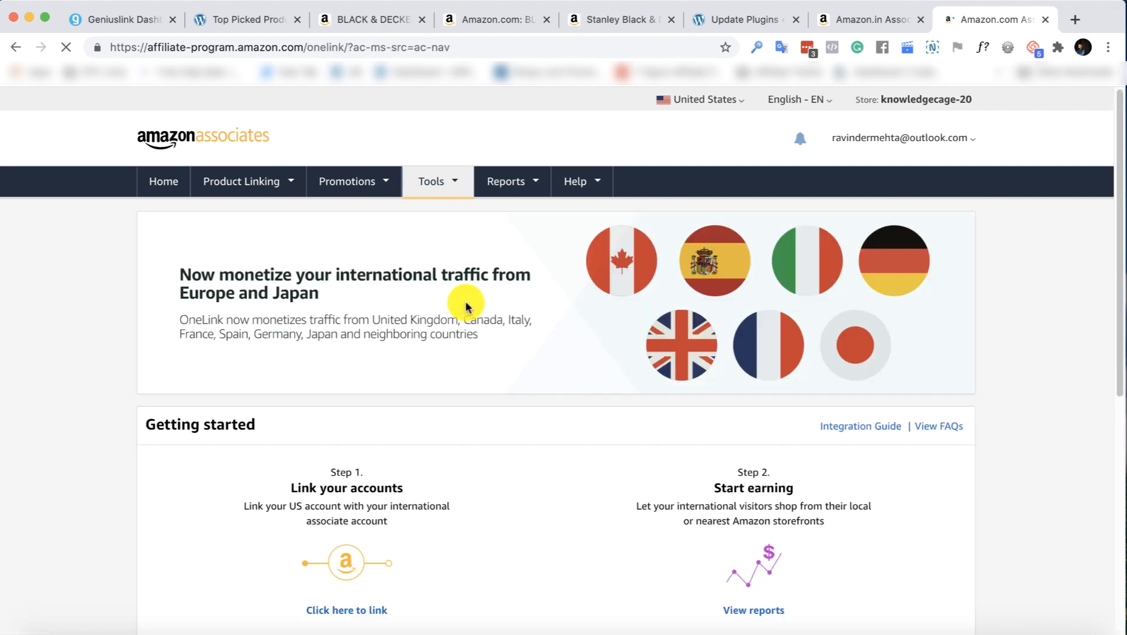
pyautogui.scroll(-2, 469, 308)
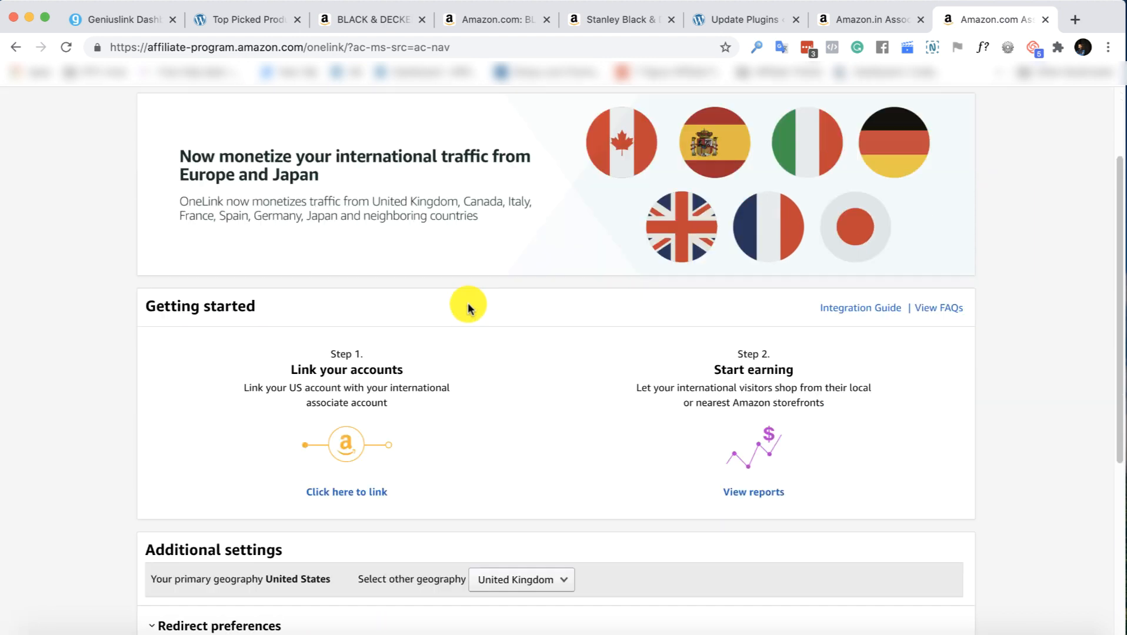
pyautogui.click(340, 499)
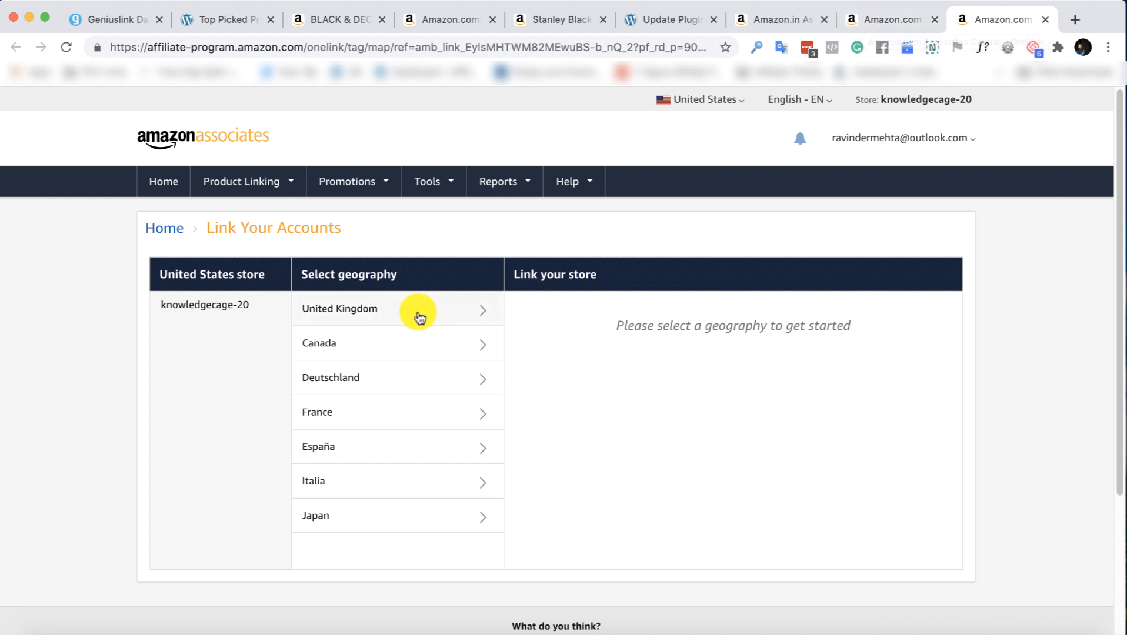
# Show the United Kingdom store linking details and examine its linked store IDs
pyautogui.click(416, 312)
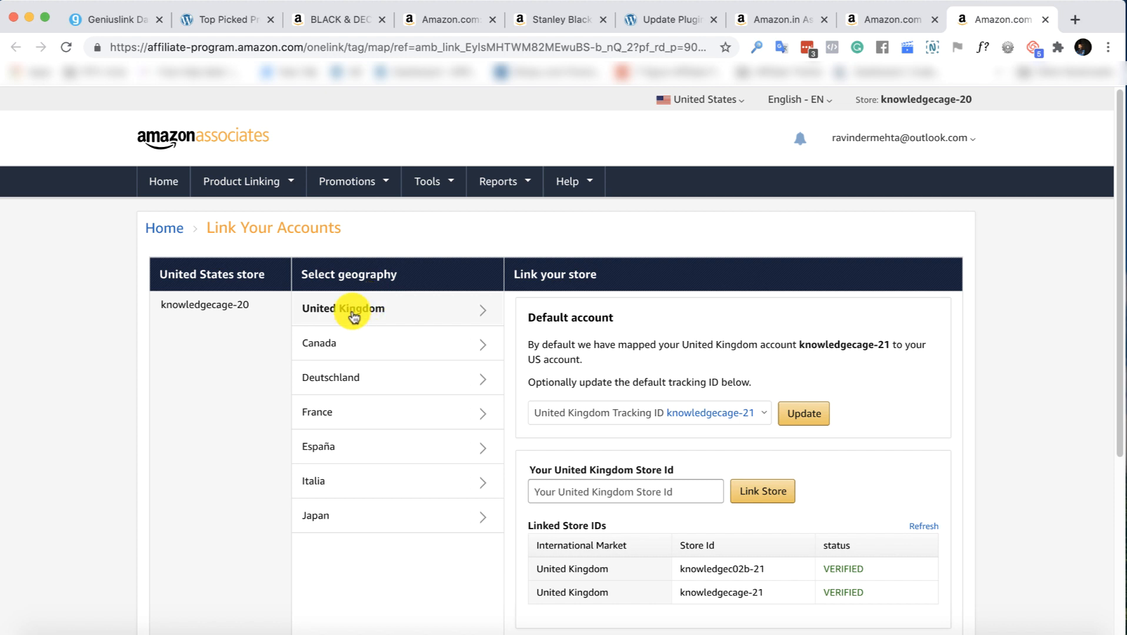
pyautogui.scroll(-1, 742, 491)
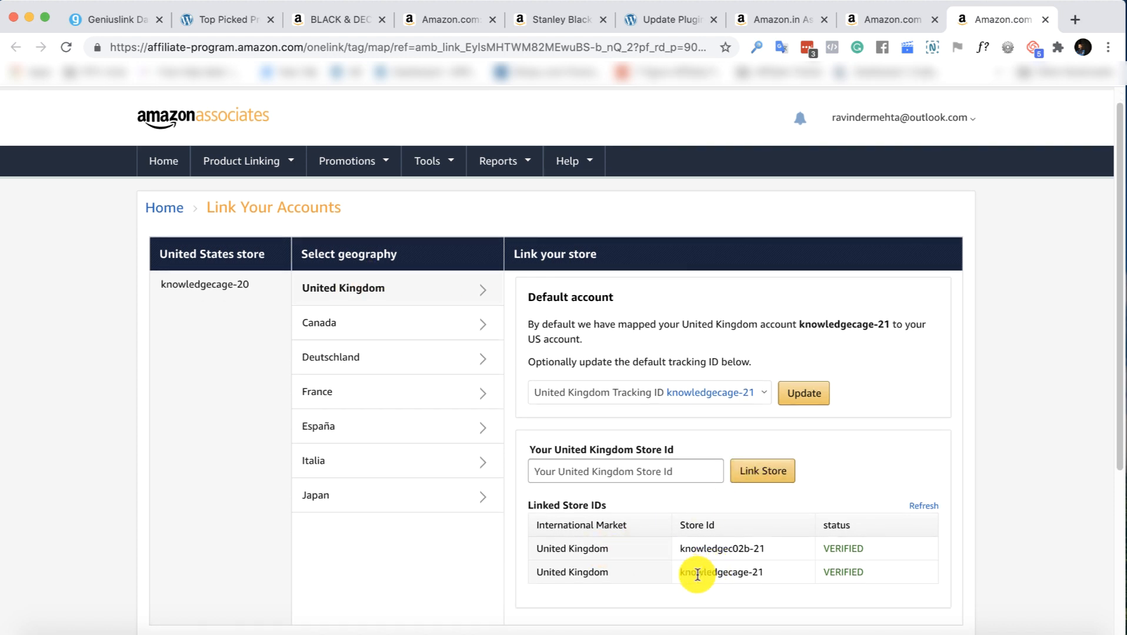
pyautogui.moveTo(676, 548); pyautogui.dragTo(763, 547)
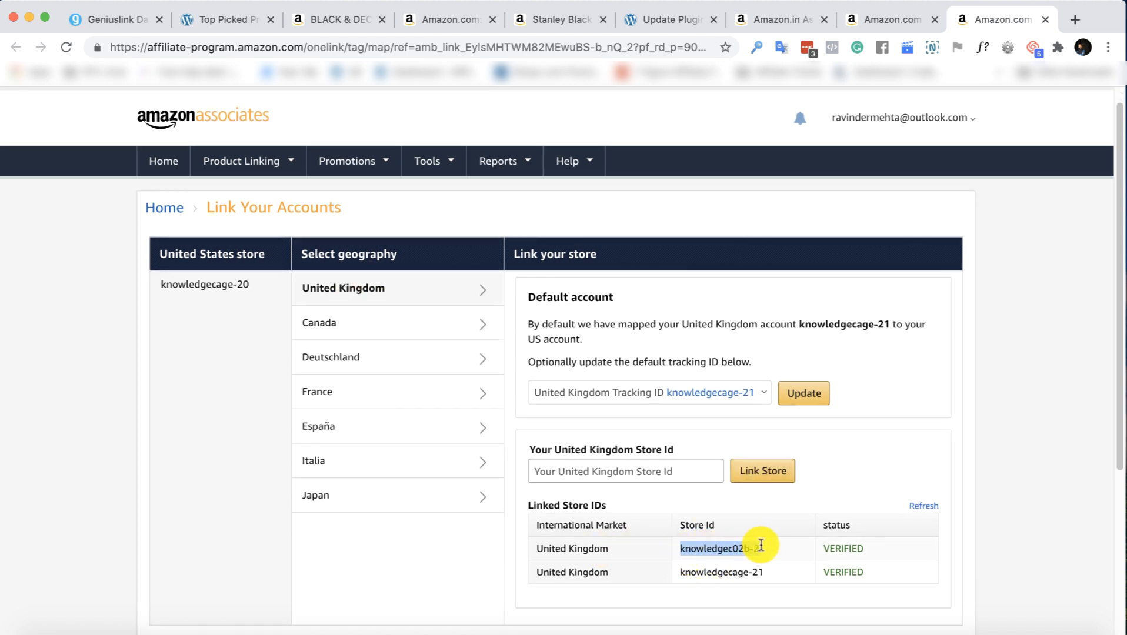
# Show the Canada store linking details and examine the linked Canadian store ID
pyautogui.click(382, 323)
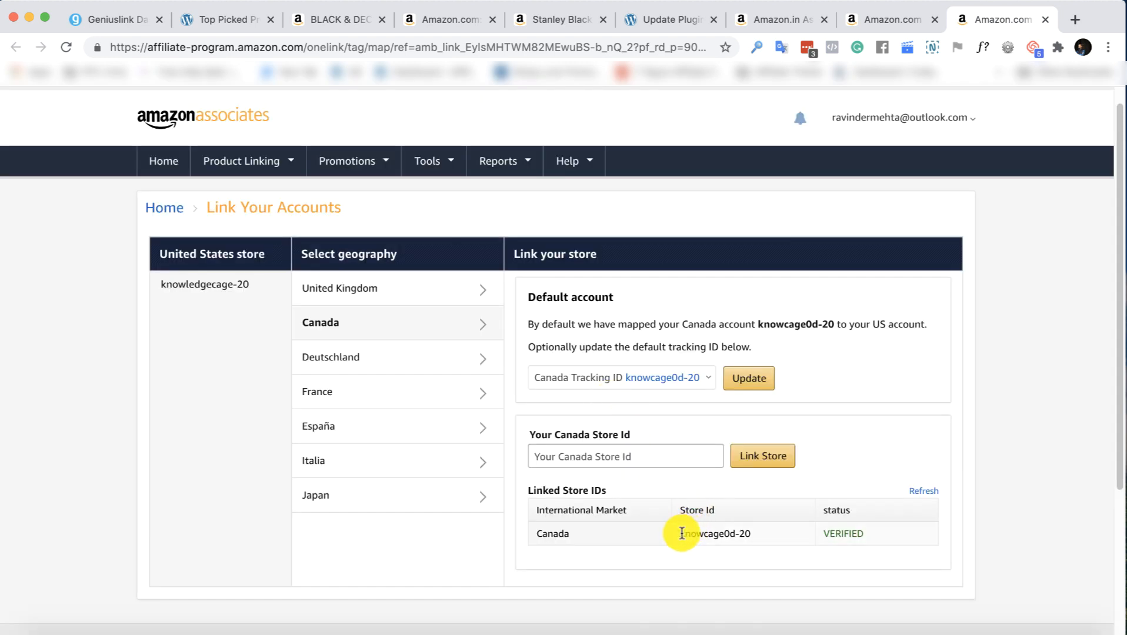
pyautogui.moveTo(680, 533); pyautogui.dragTo(763, 531)
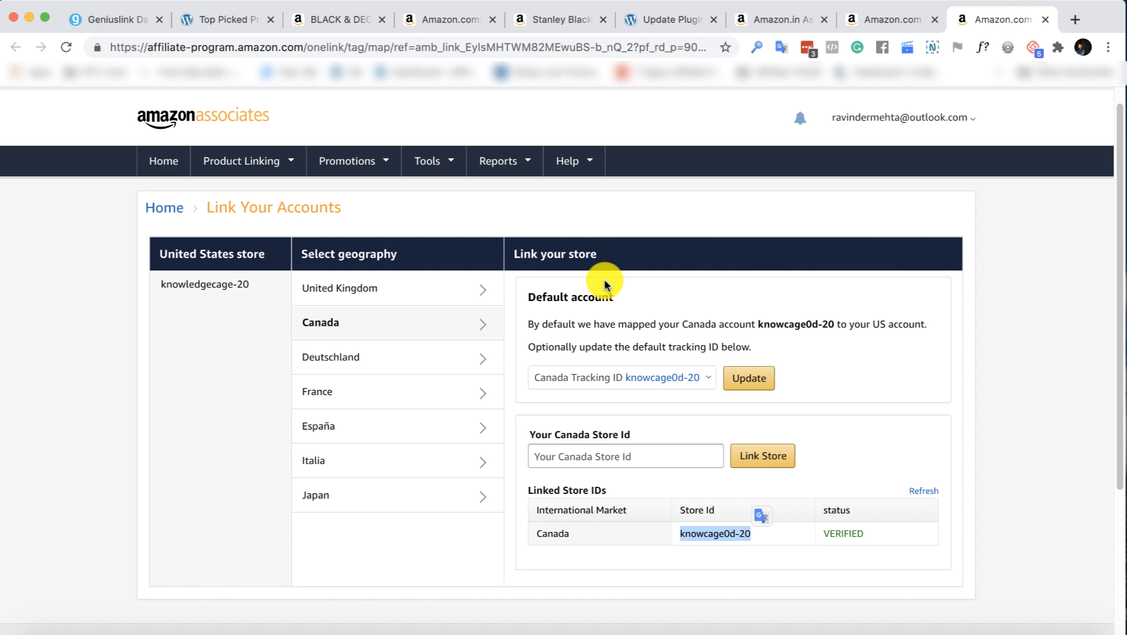
pyautogui.click(715, 542)
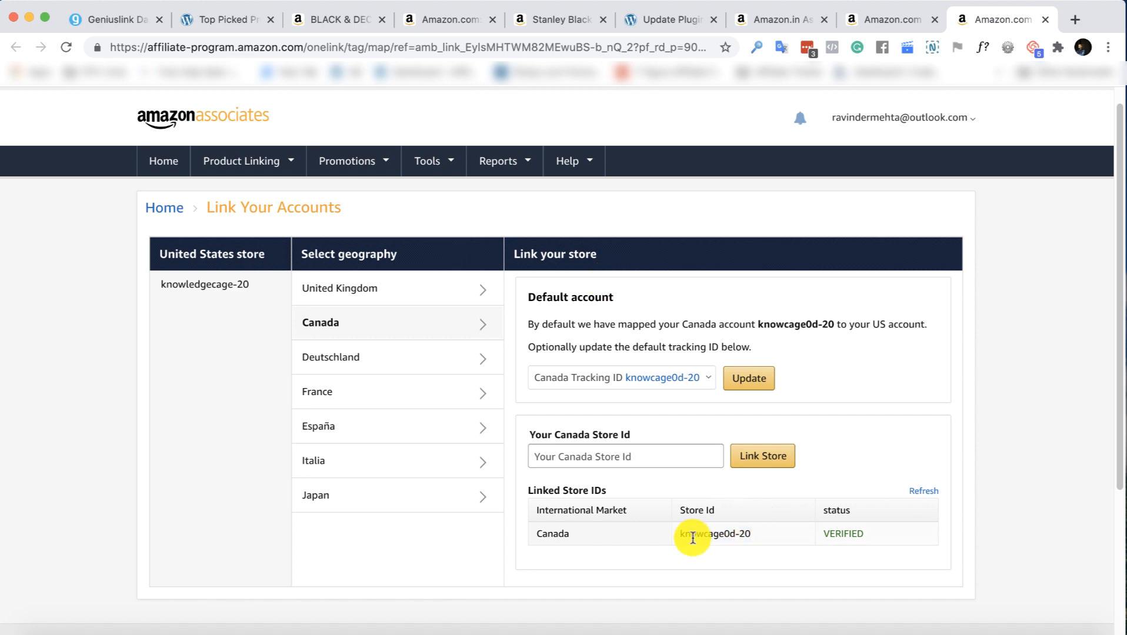
pyautogui.moveTo(682, 536); pyautogui.dragTo(753, 540)
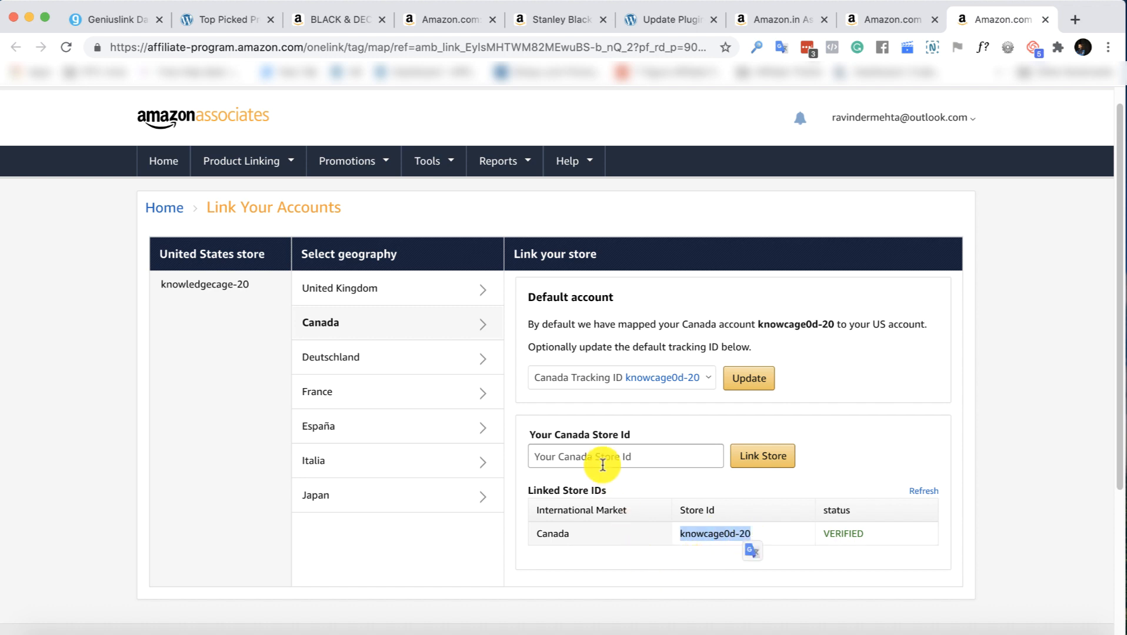
# Look through the Amazon country programs offered when adding an affiliate program in Geniuslink, and close the dialog without connecting one
pyautogui.click(118, 20)
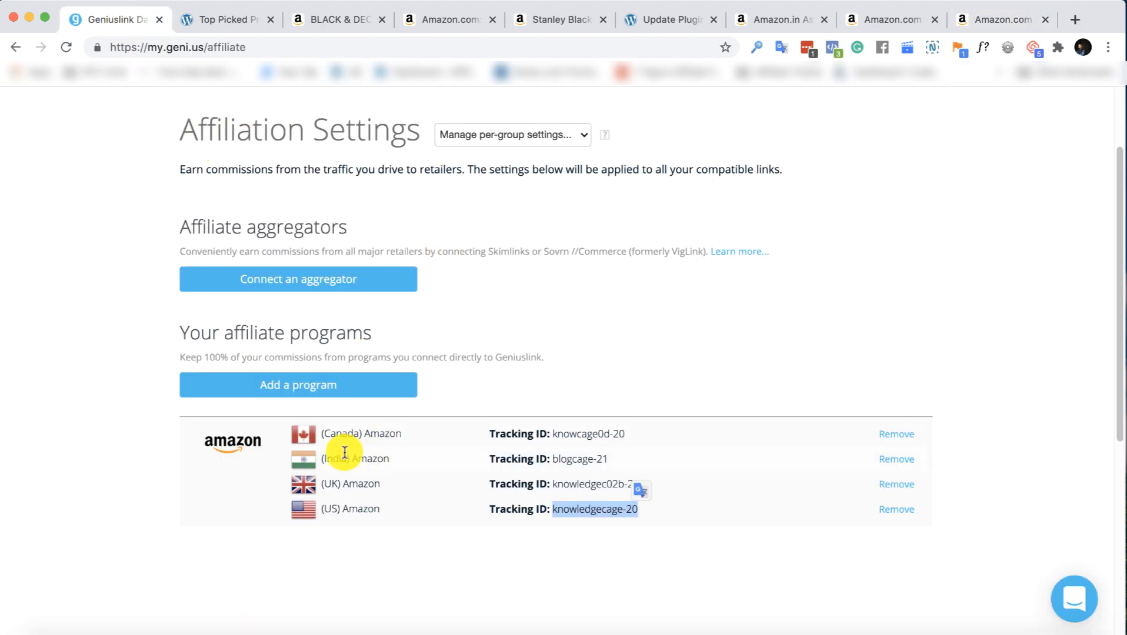
pyautogui.click(300, 389)
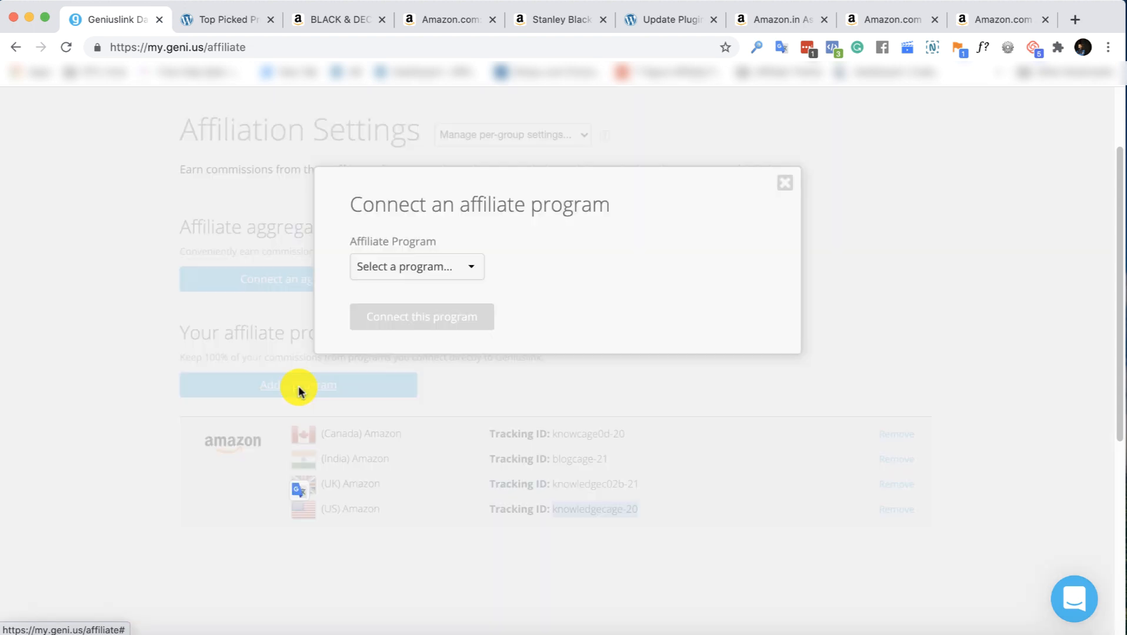
pyautogui.click(428, 271)
pyautogui.scroll(-2, 485, 435)
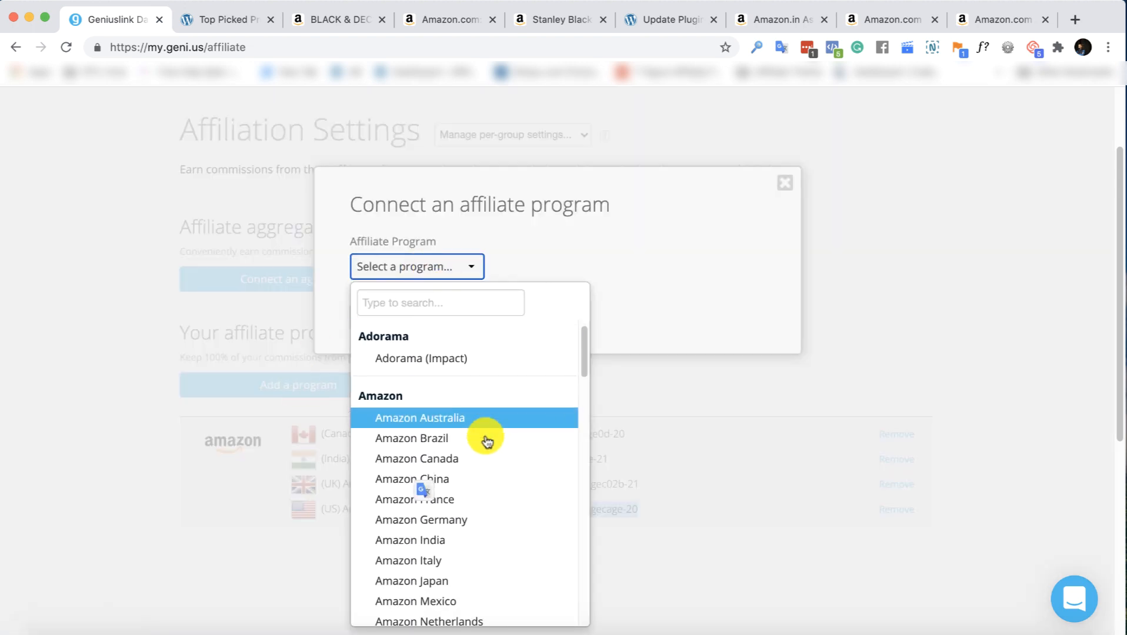
pyautogui.scroll(-2, 470, 542)
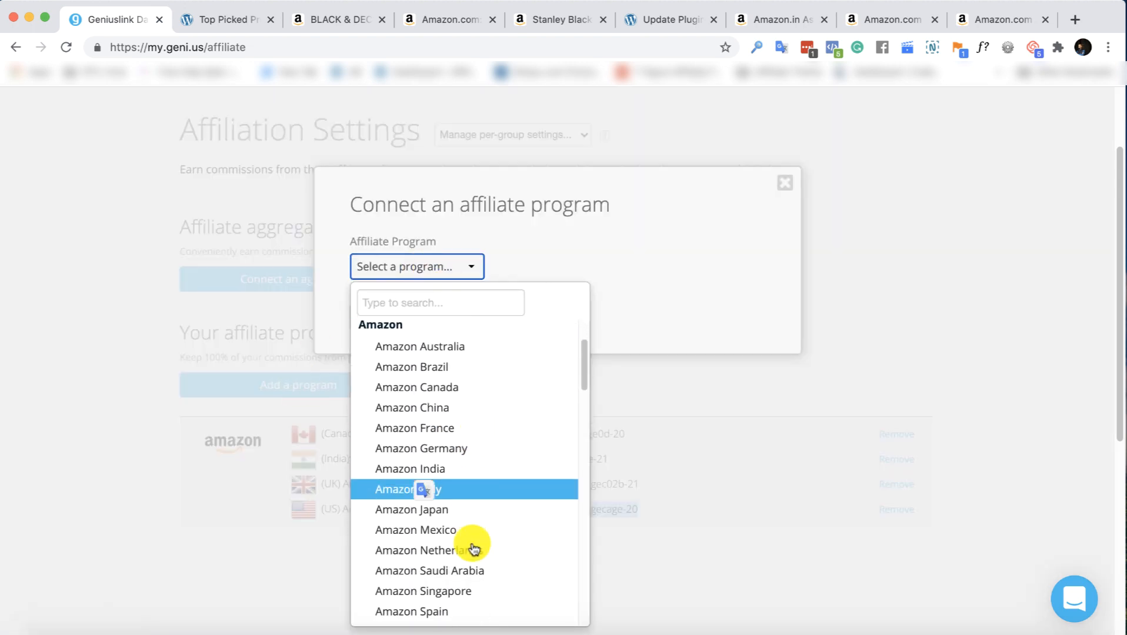
pyautogui.click(460, 591)
pyautogui.click(416, 332)
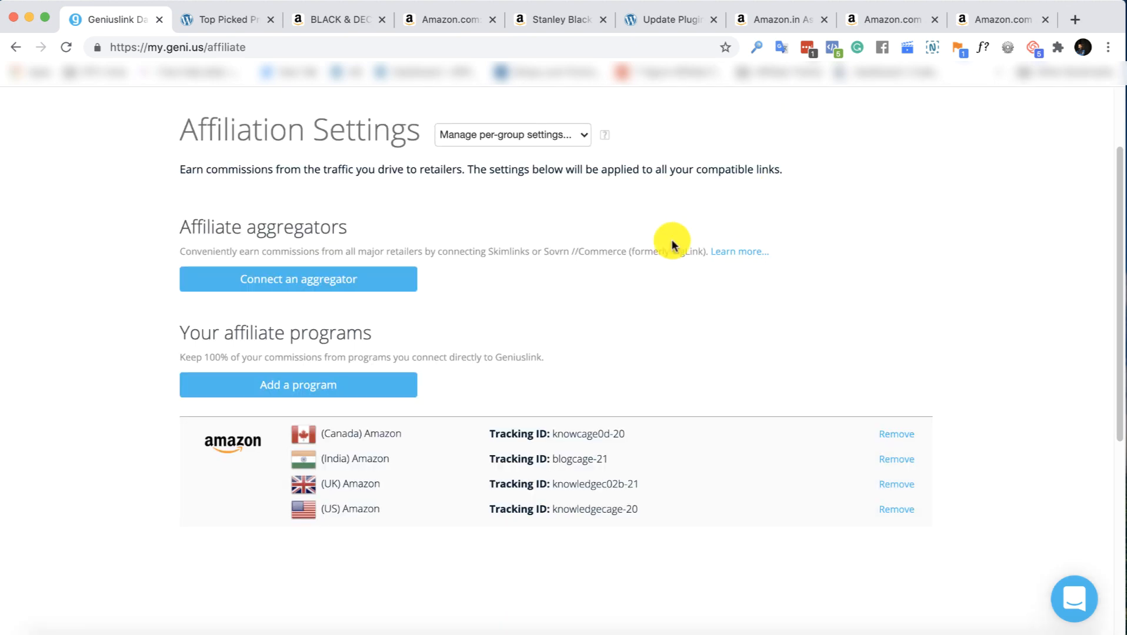
pyautogui.click(784, 183)
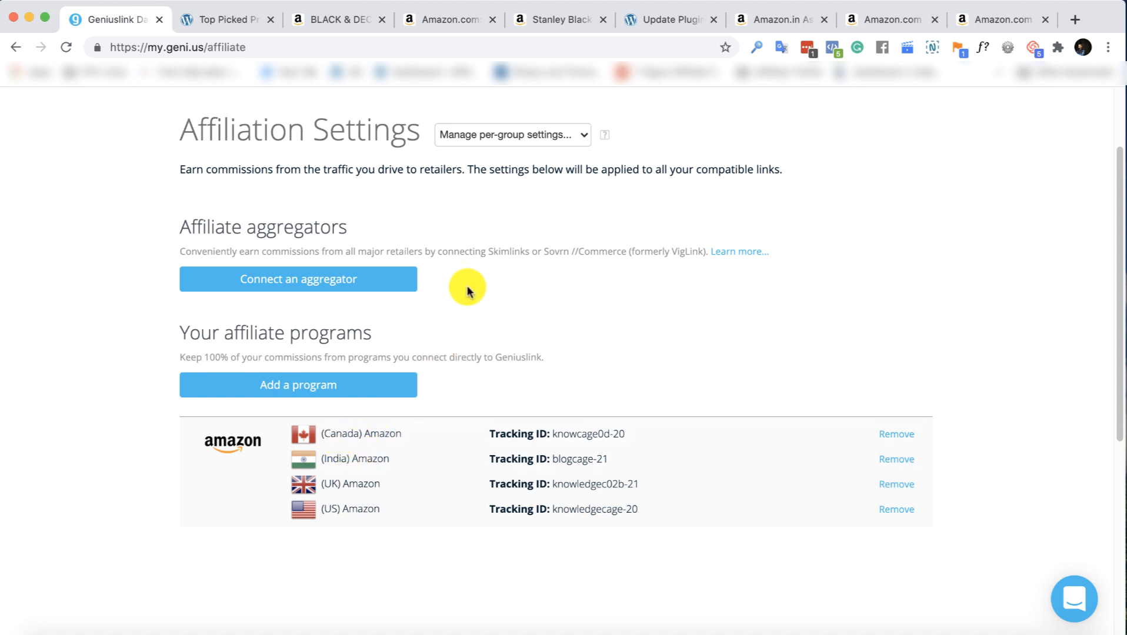
# Open the Geniuslink links page, and search Amazon.com for "coffee maker" to open the Cuisinart DCC-3200P1 14 Cup product page
pyautogui.scroll(3, 467, 291)
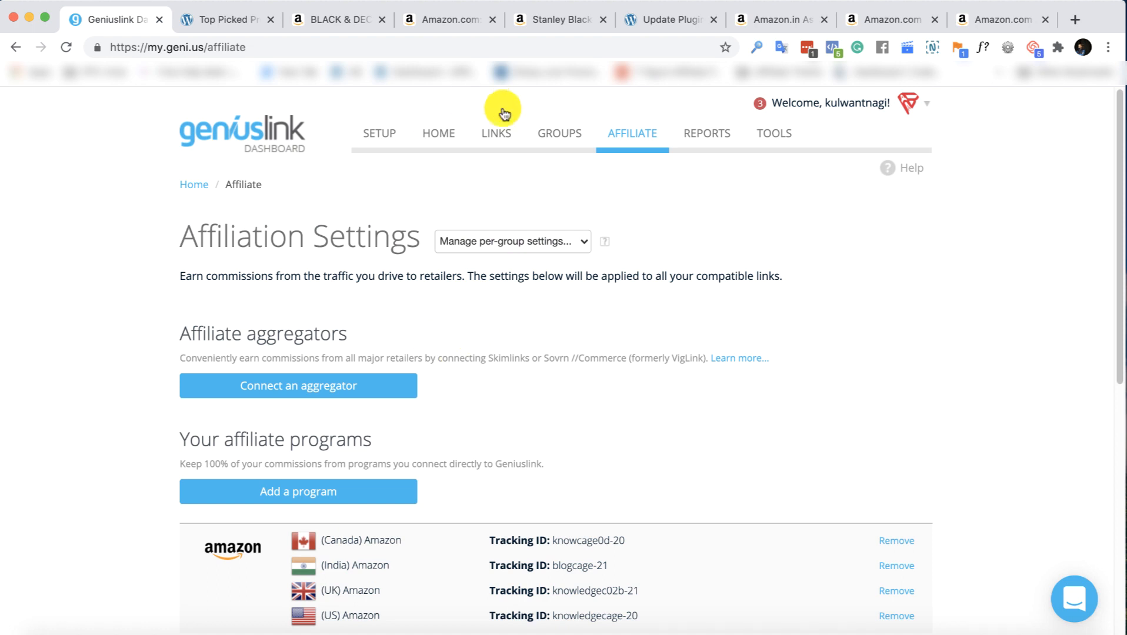
pyautogui.click(495, 147)
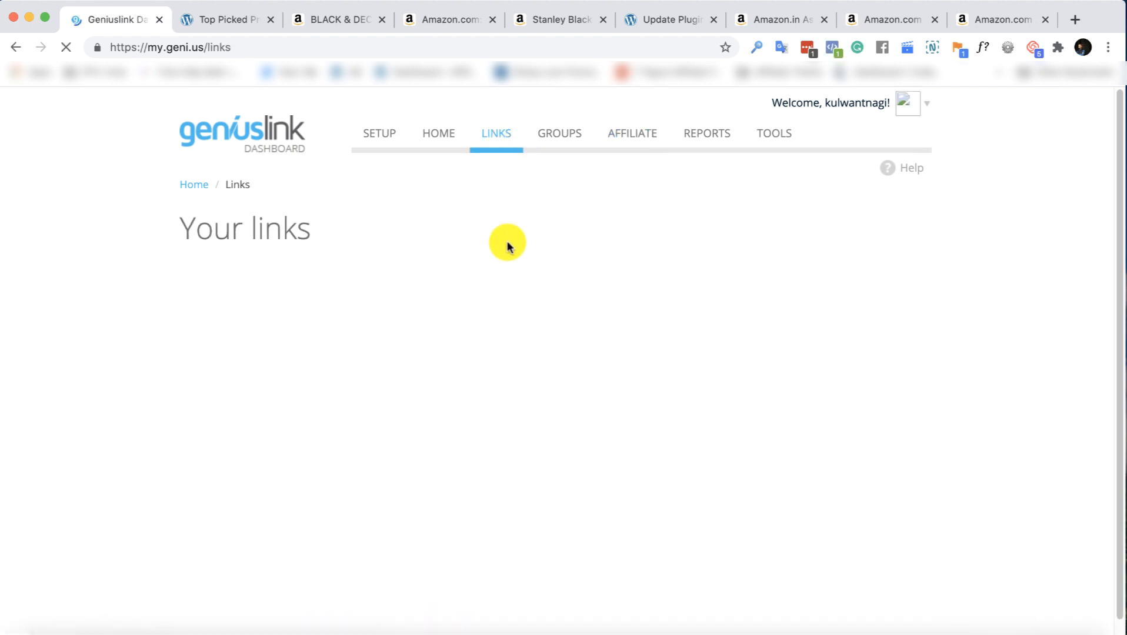
pyautogui.click(434, 24)
pyautogui.click(249, 143)
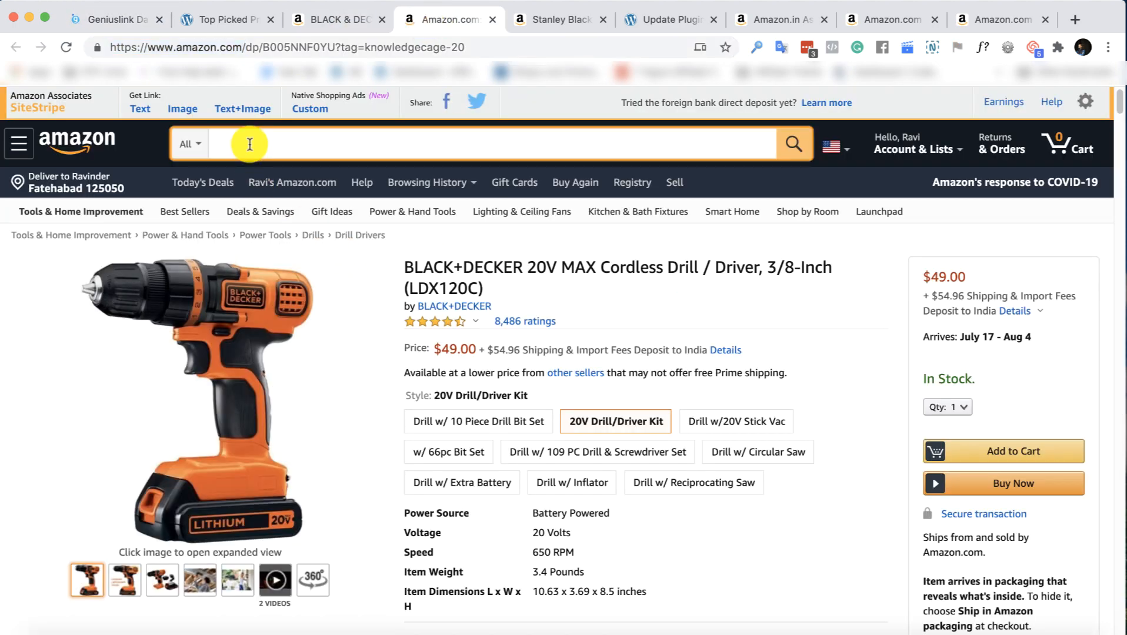
pyautogui.write('coffee')
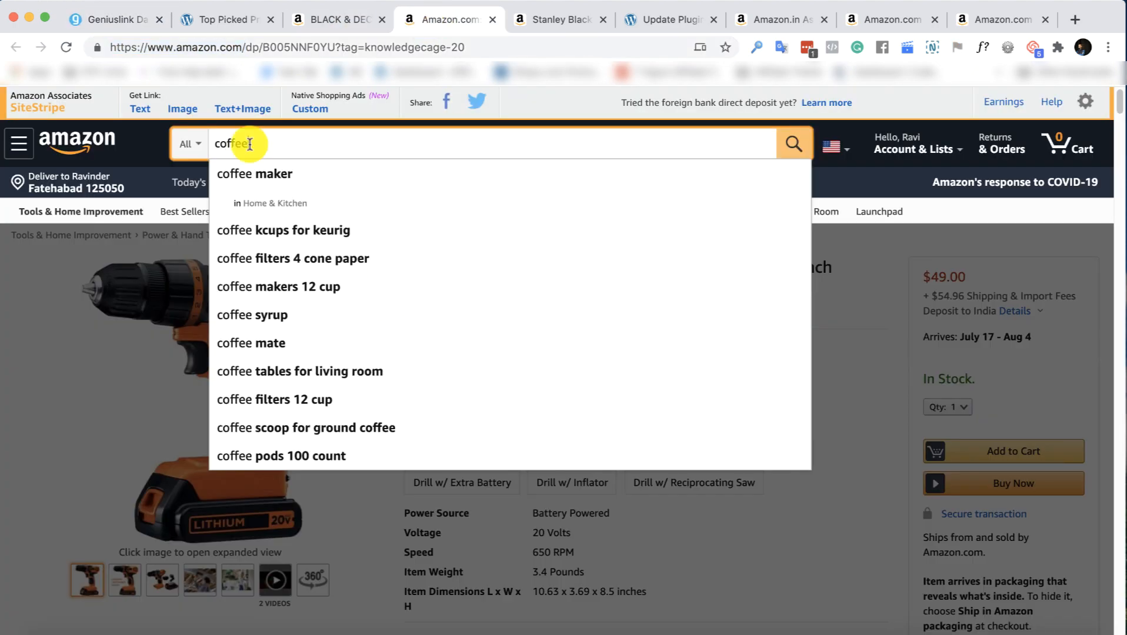
pyautogui.click(254, 174)
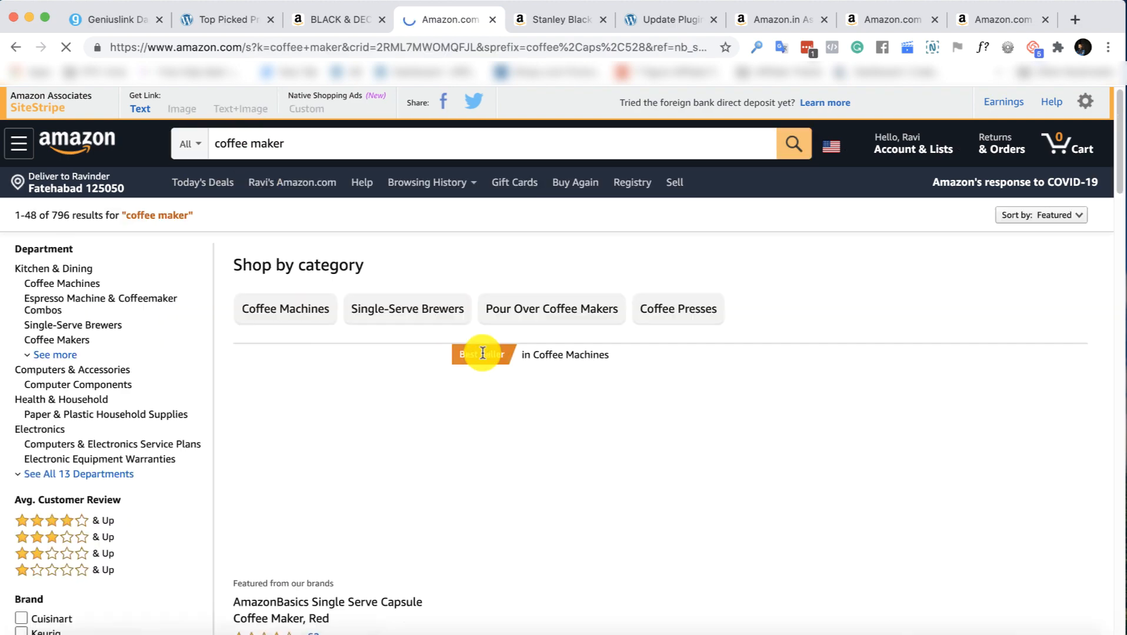
pyautogui.scroll(-10, 384, 370)
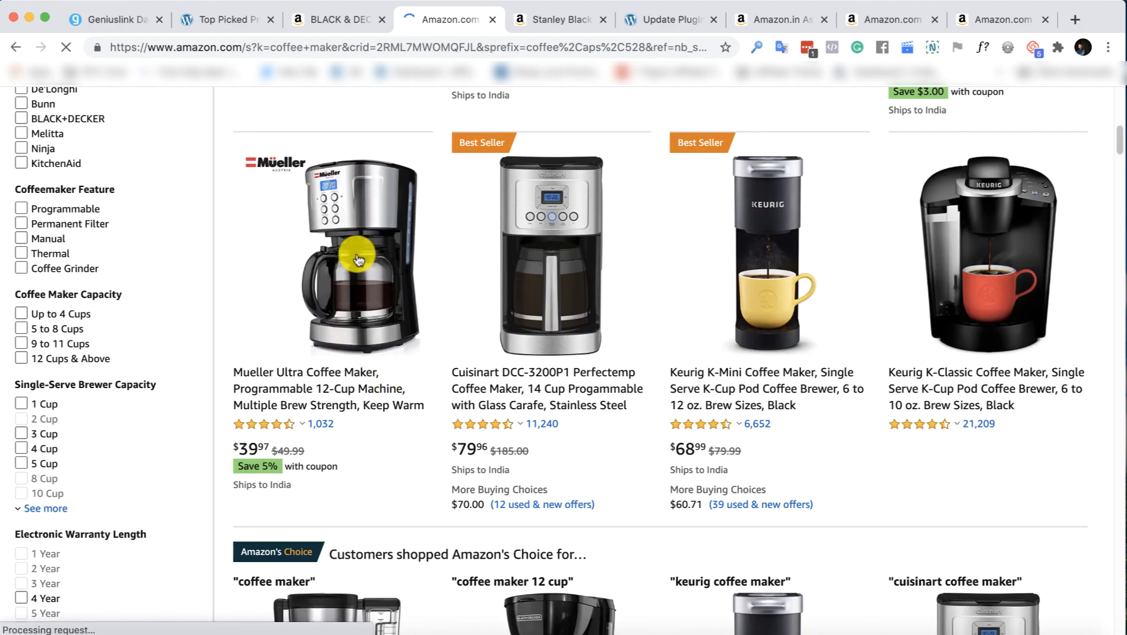
pyautogui.click(430, 377)
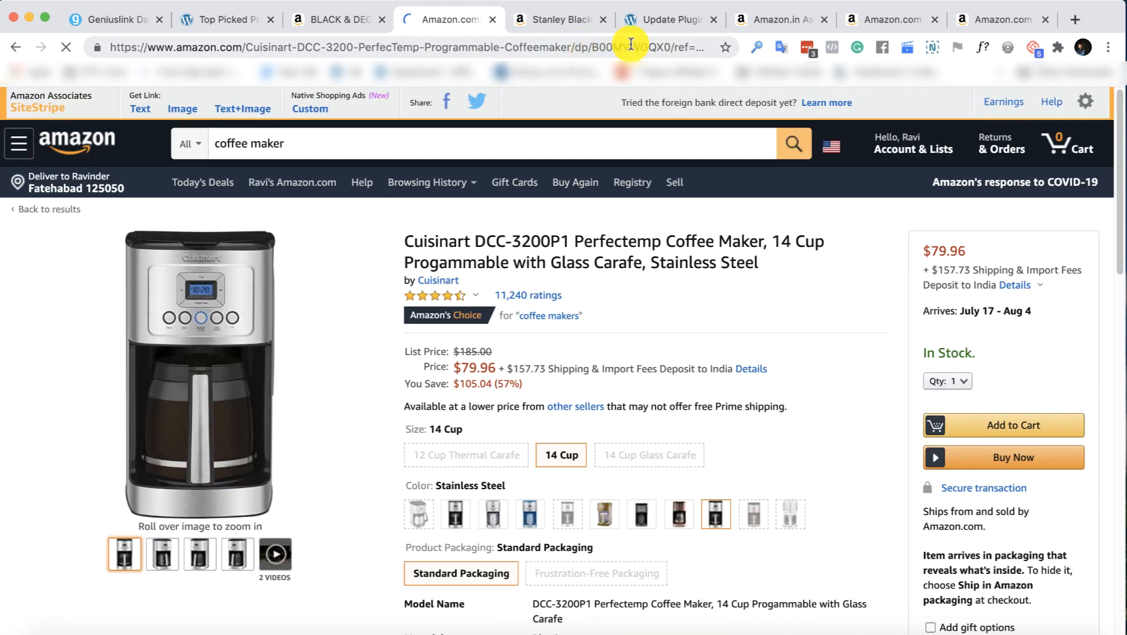
# Trim the coffee maker's product URL so it ends at /dp/B00MVWGQX0/ and copy the shortened address
pyautogui.moveTo(672, 47); pyautogui.dragTo(935, 42)
pyautogui.press('BackSpace')
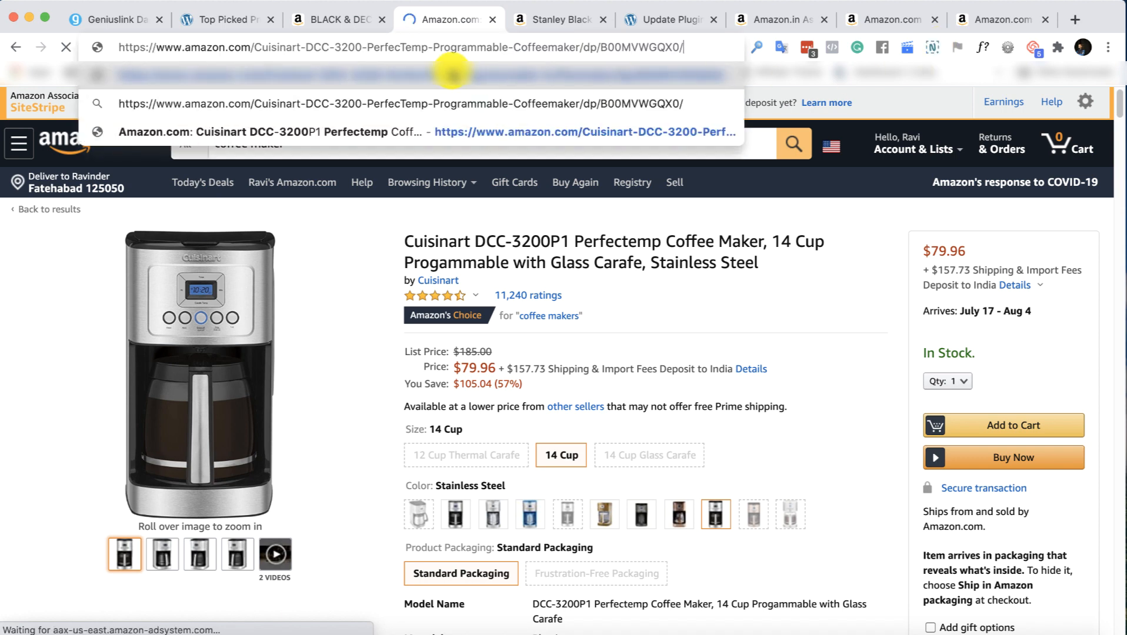
pyautogui.tripleClick(458, 46)
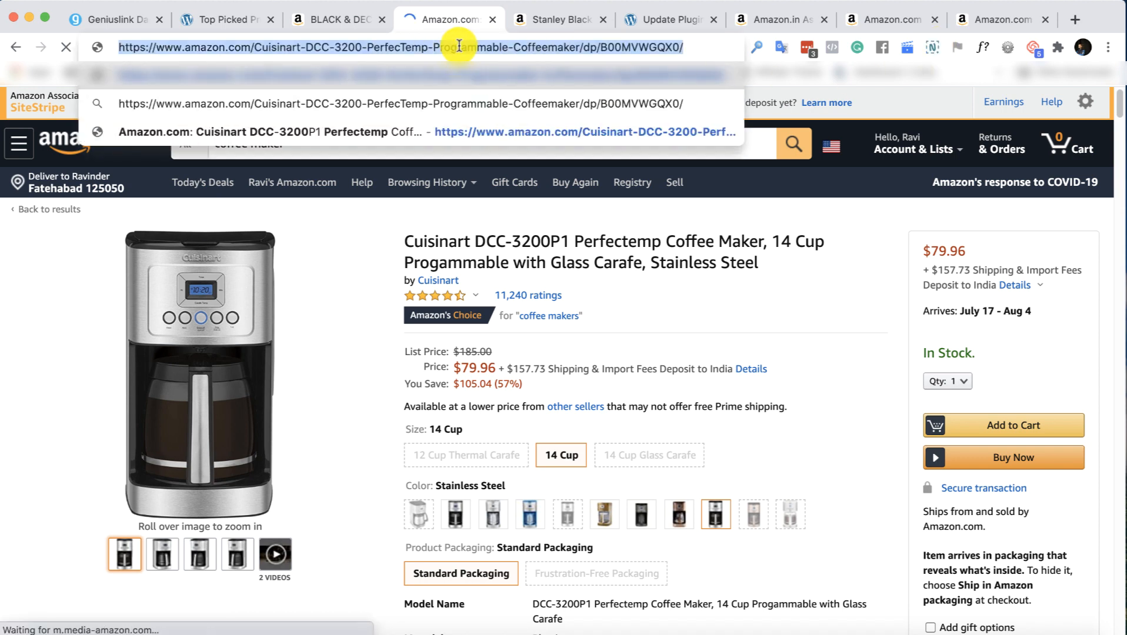
pyautogui.rightClick(311, 42)
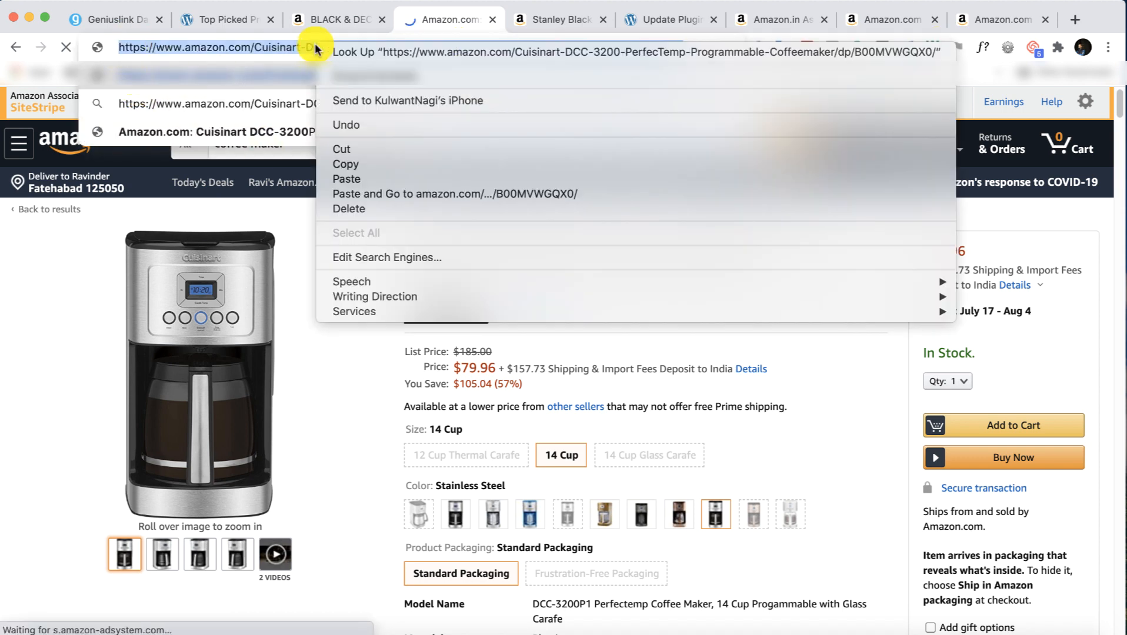
pyautogui.click(363, 164)
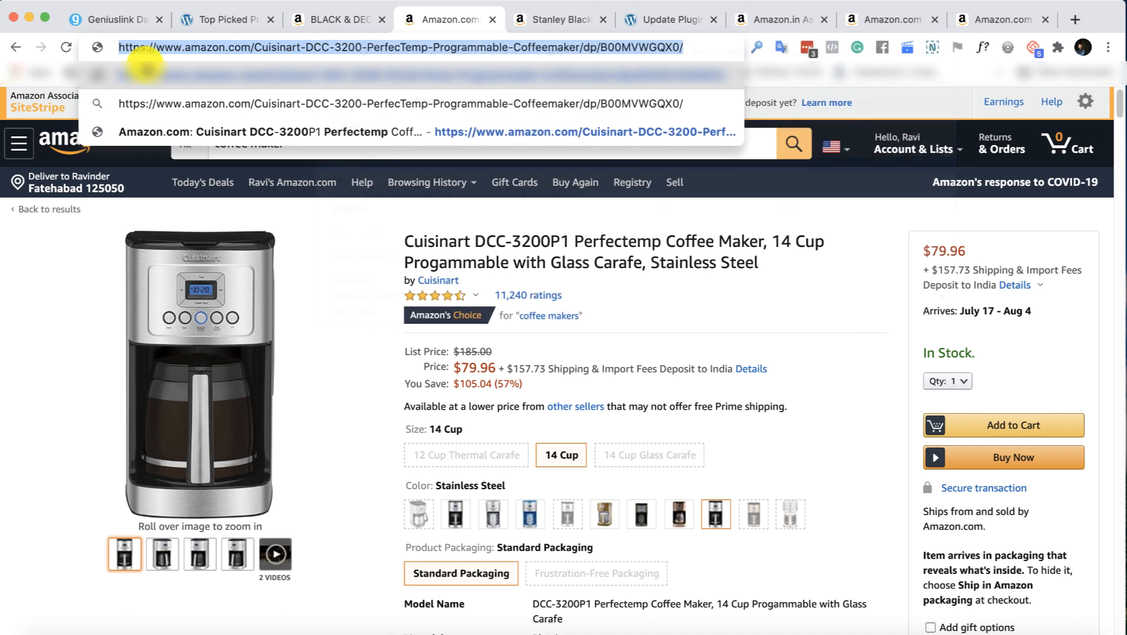
# In Geniuslink, start a new Advanced link and set its default destination to the copied coffee maker URL
pyautogui.click(113, 19)
pyautogui.click(697, 283)
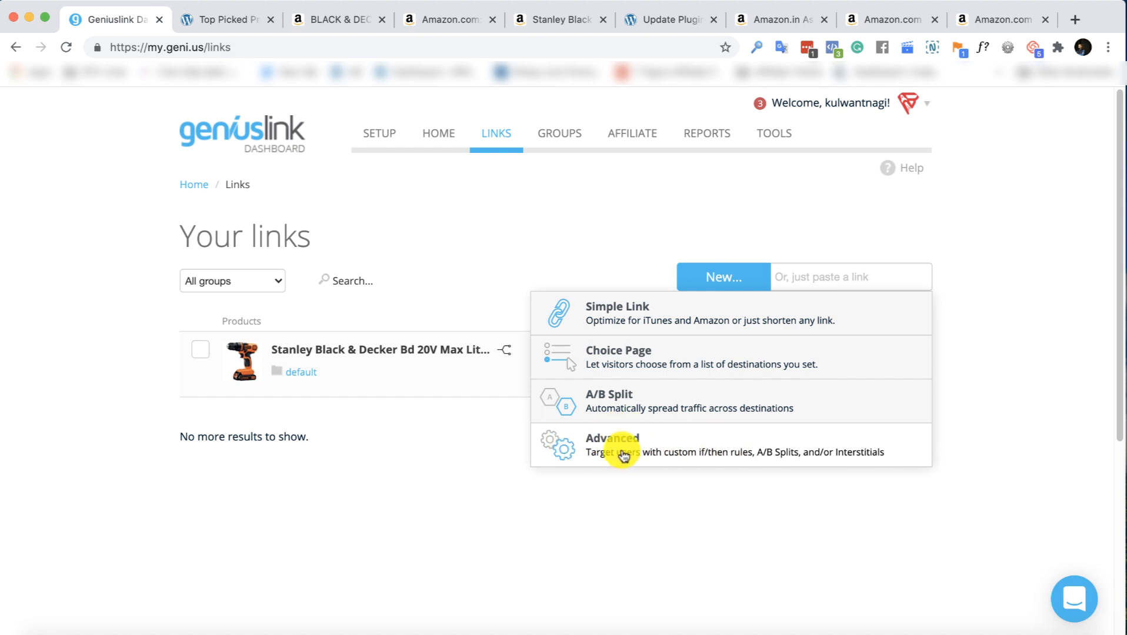
pyautogui.click(622, 453)
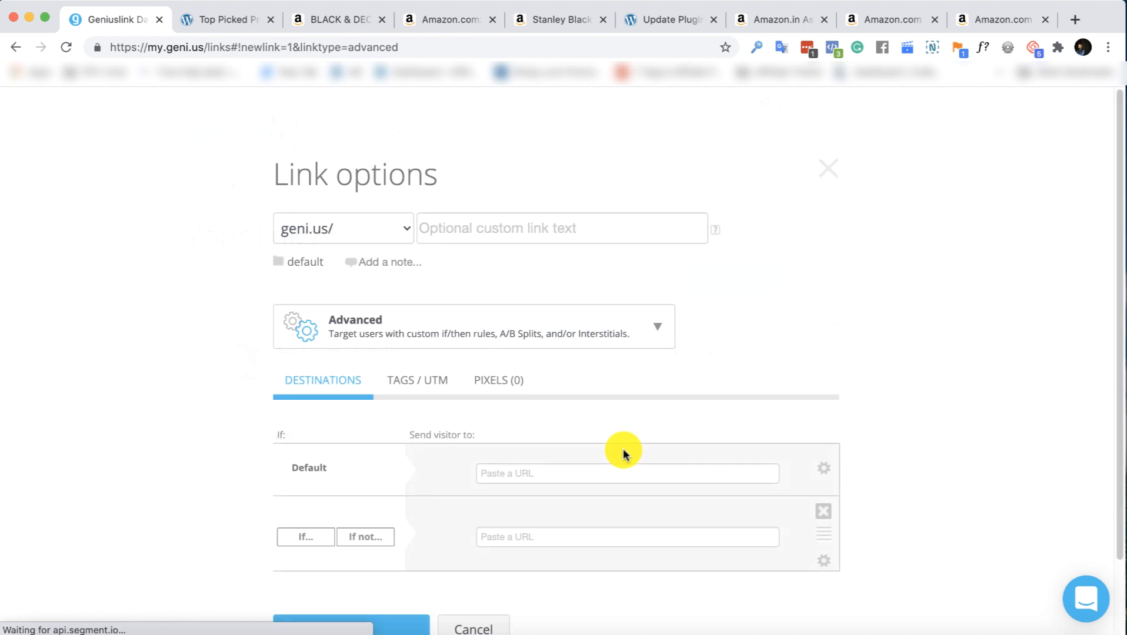
pyautogui.click(516, 474)
pyautogui.press('super+v')
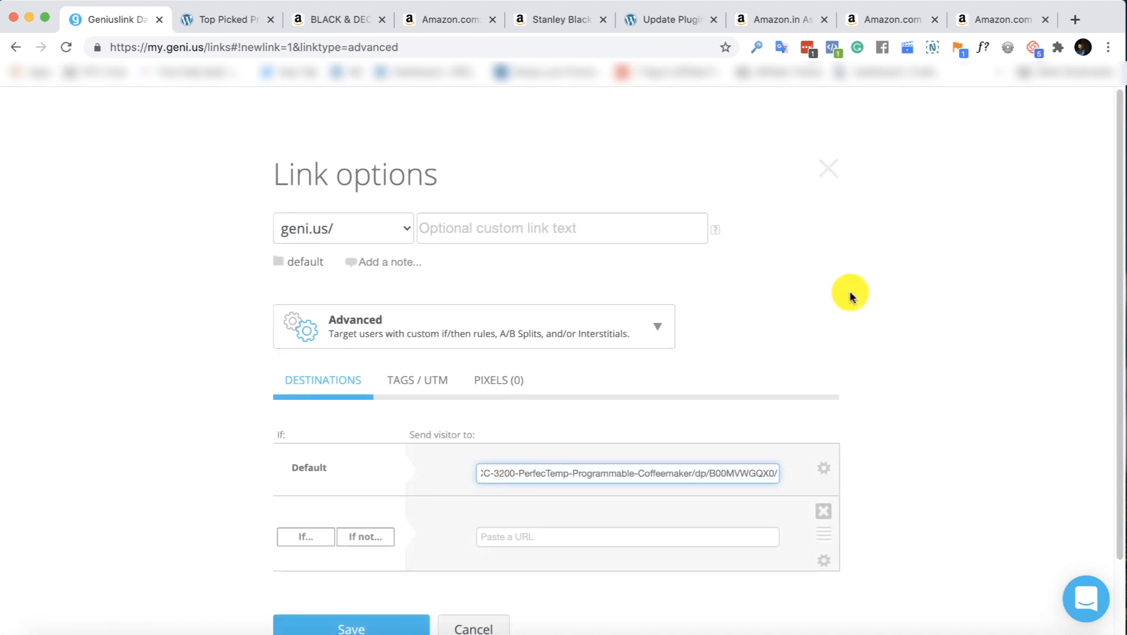
# Examine the link's default destination and the India redirect URL under Amazon Localization, viewing its redirect notice
pyautogui.scroll(-3, 863, 302)
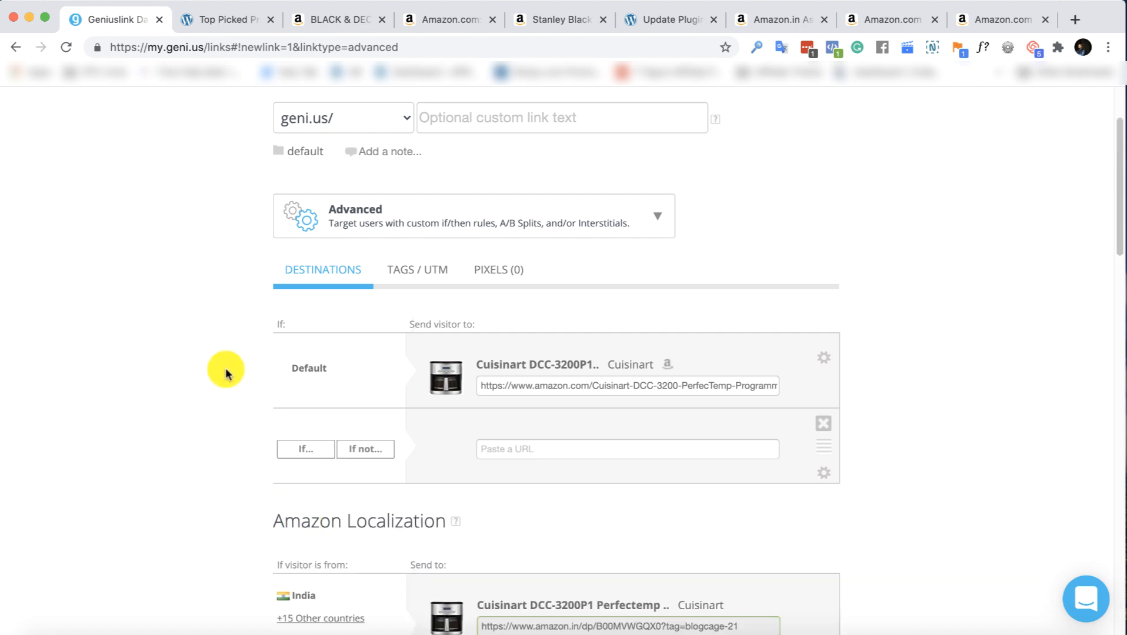
pyautogui.scroll(-3, 252, 306)
pyautogui.click(478, 212)
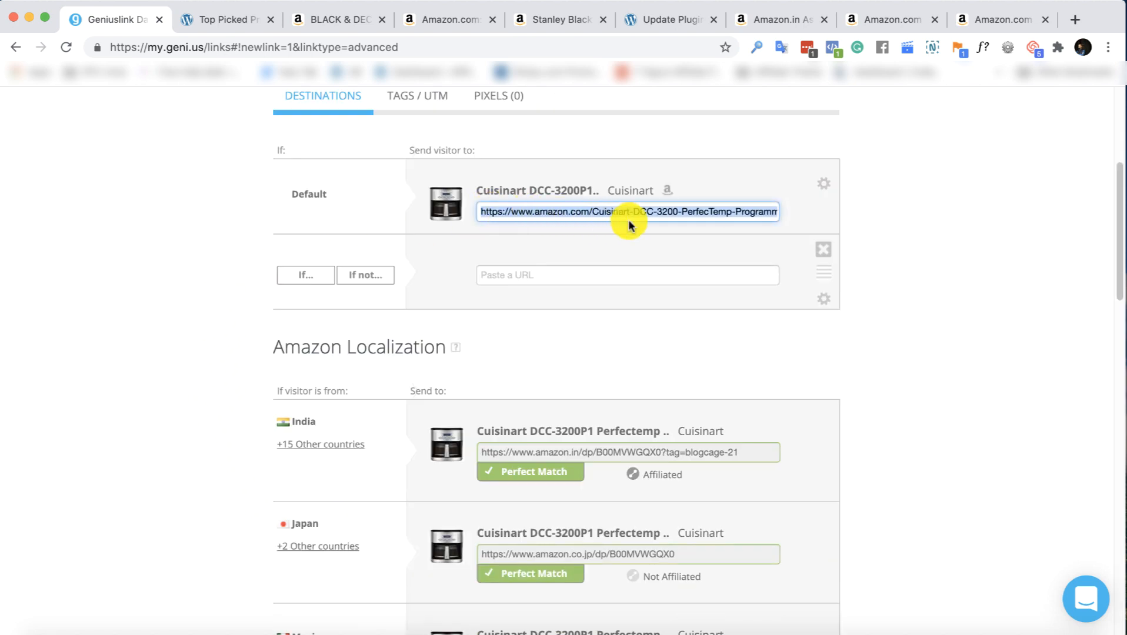
pyautogui.moveTo(723, 216); pyautogui.dragTo(800, 211)
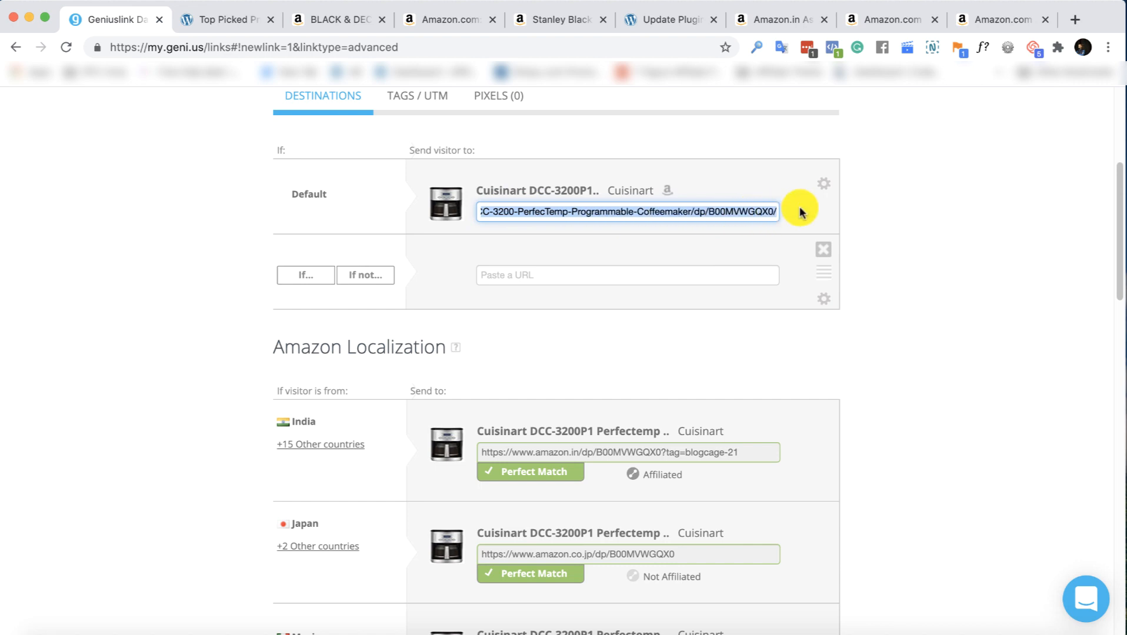
pyautogui.click(891, 212)
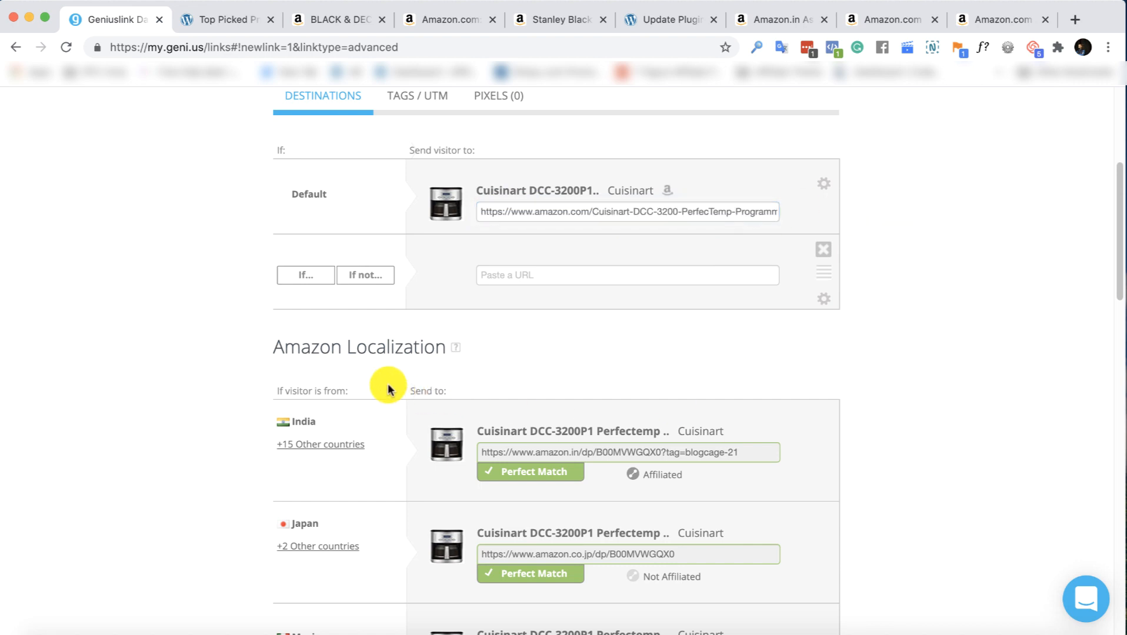
pyautogui.scroll(-1, 383, 381)
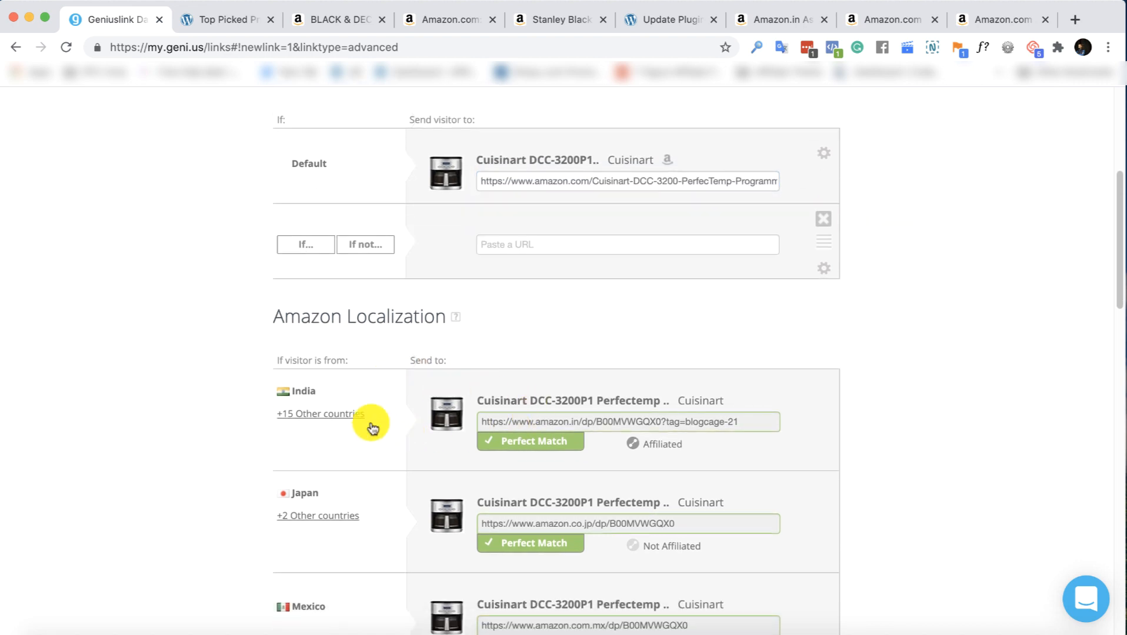
pyautogui.click(676, 421)
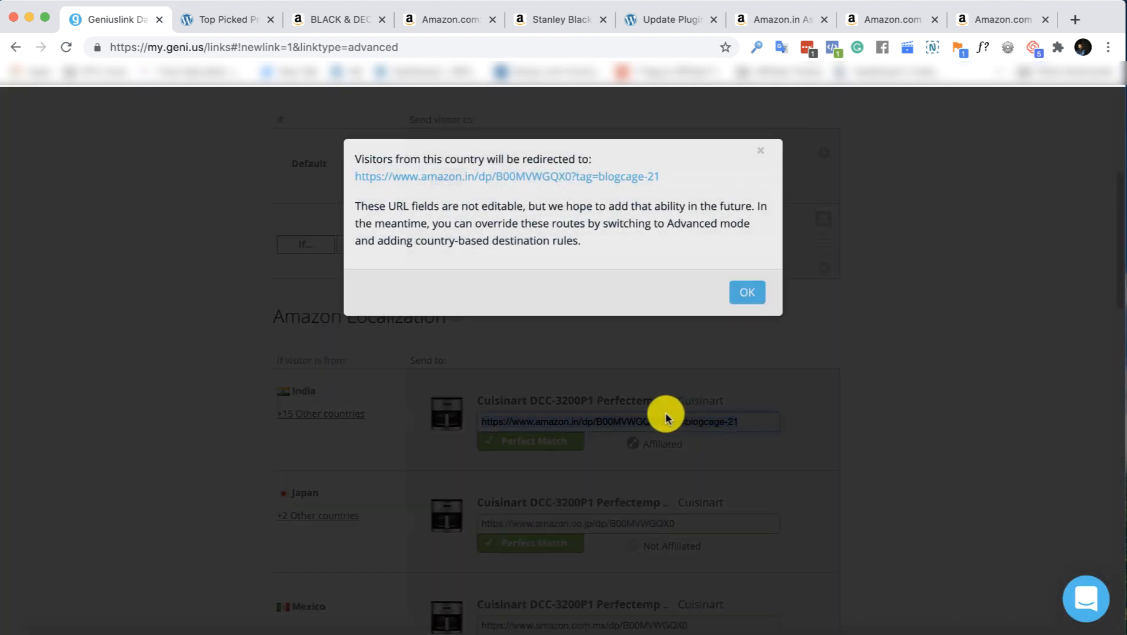
pyautogui.click(747, 300)
# Review the match type and affiliation status of the remaining countries under Amazon Localization
pyautogui.scroll(-1, 446, 405)
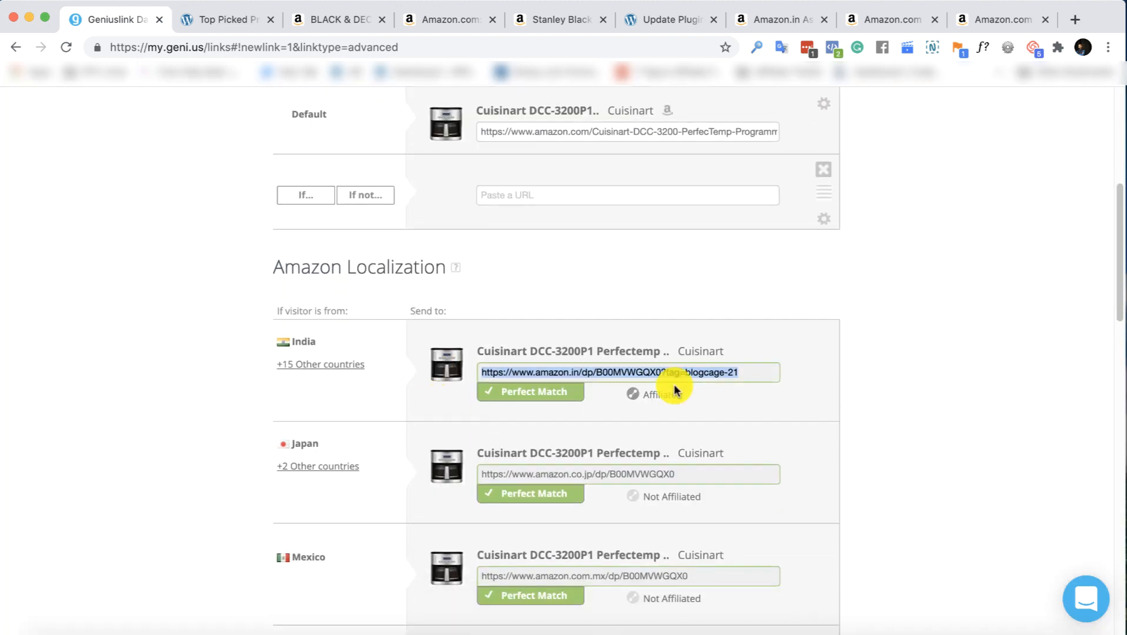
pyautogui.scroll(-5, 673, 384)
pyautogui.scroll(-2, 670, 386)
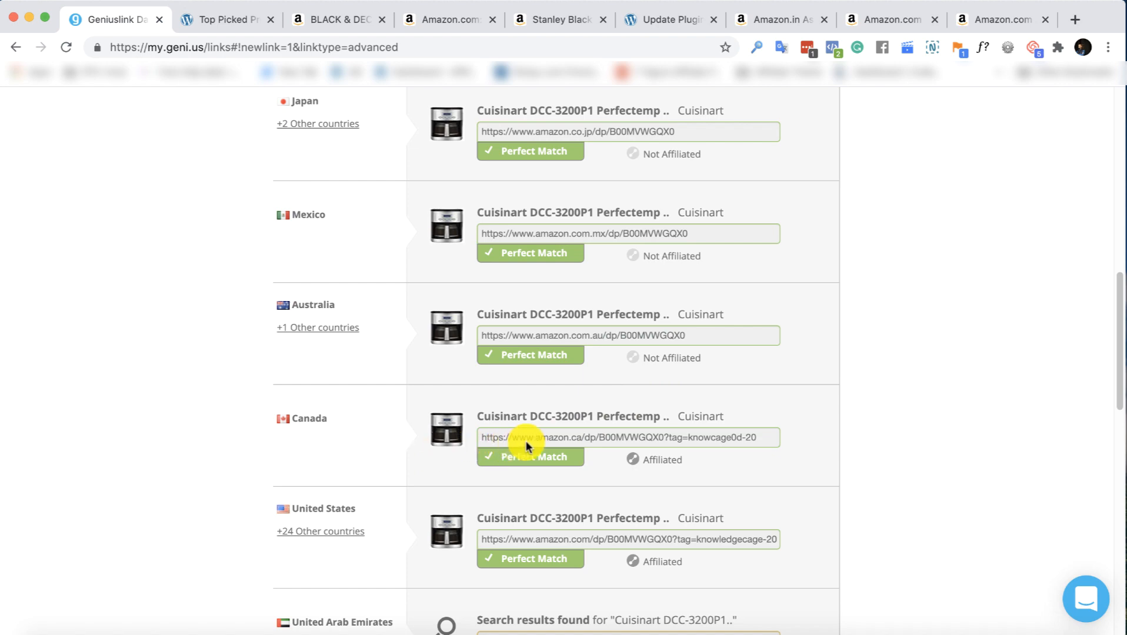
pyautogui.scroll(-5, 573, 438)
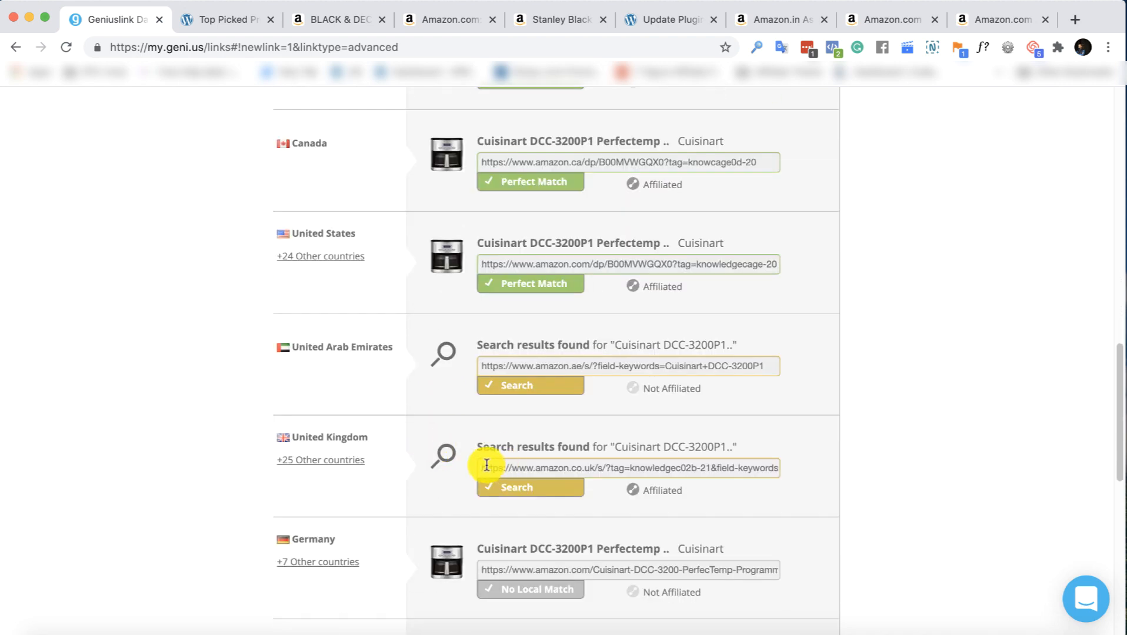
pyautogui.scroll(-1, 393, 471)
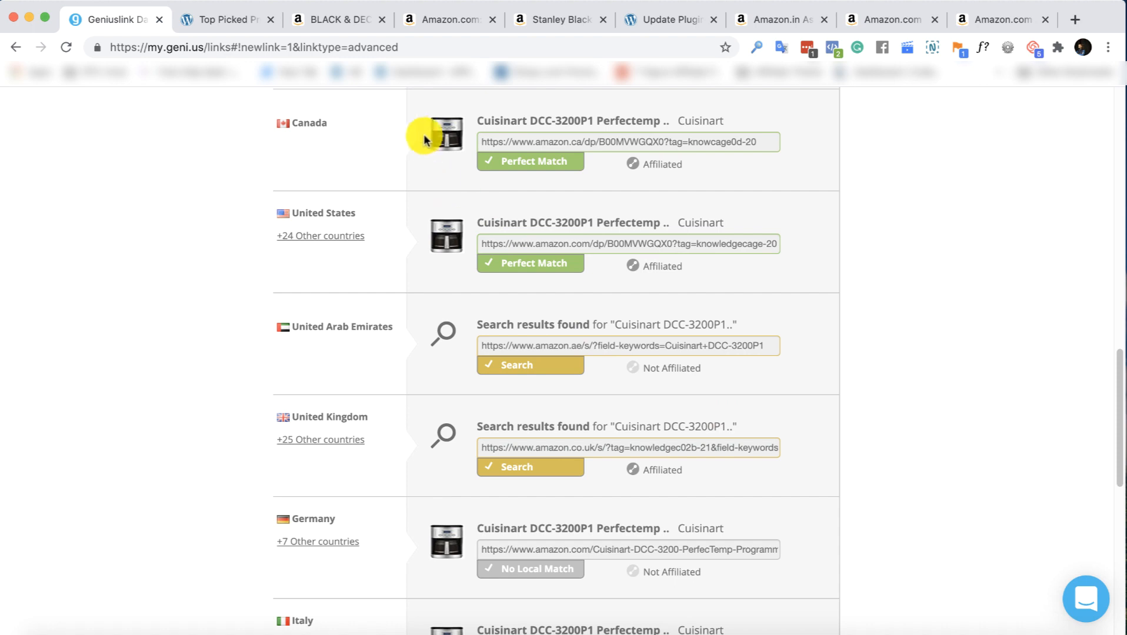
pyautogui.scroll(-3, 451, 326)
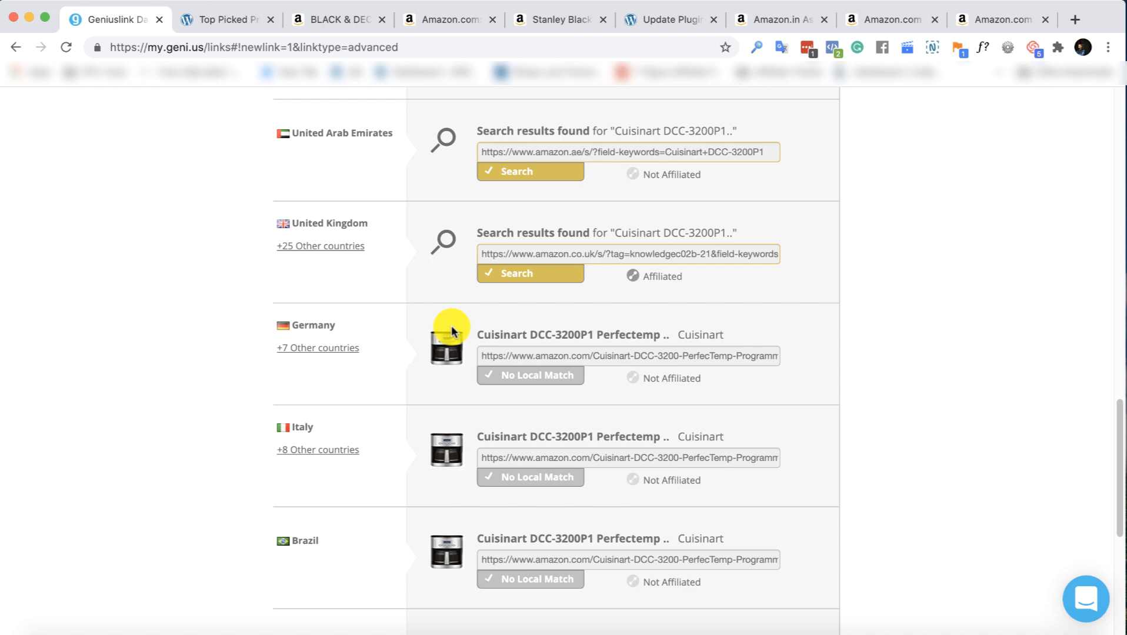
pyautogui.scroll(15, 451, 325)
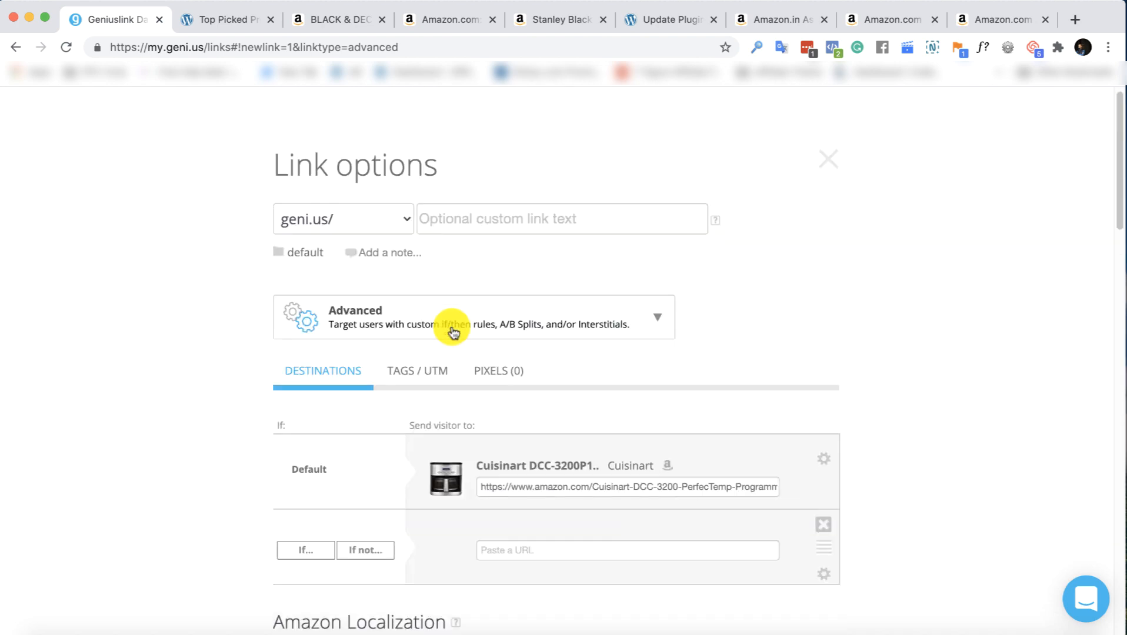
# Save the advanced coffee maker link and copy its geni.us short link from the links list
pyautogui.click(536, 485)
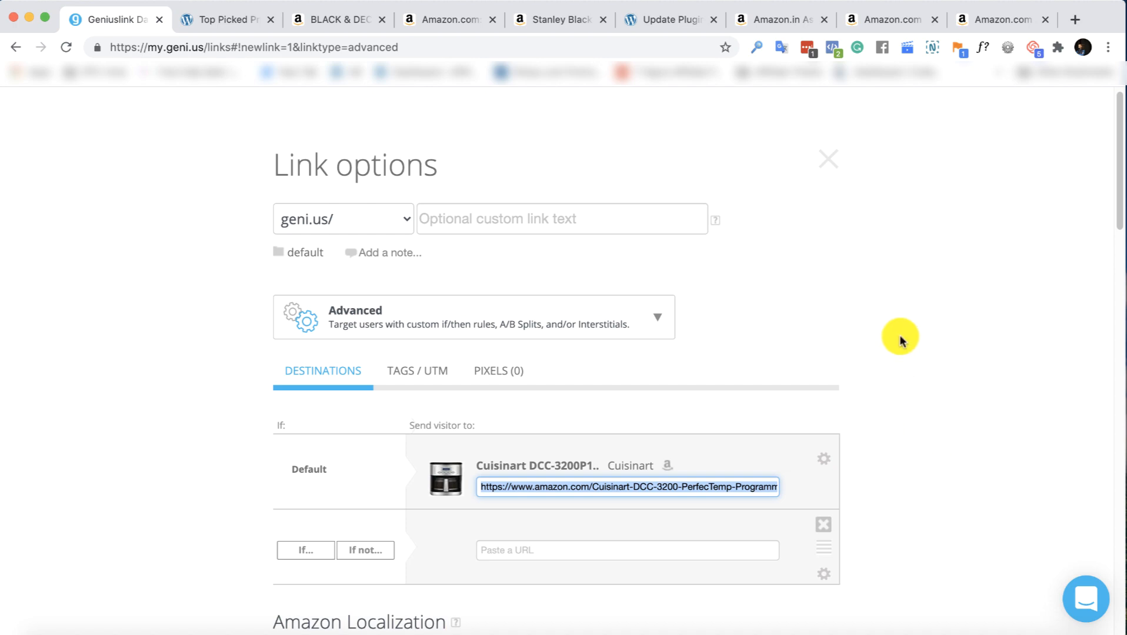
pyautogui.scroll(-20, 898, 337)
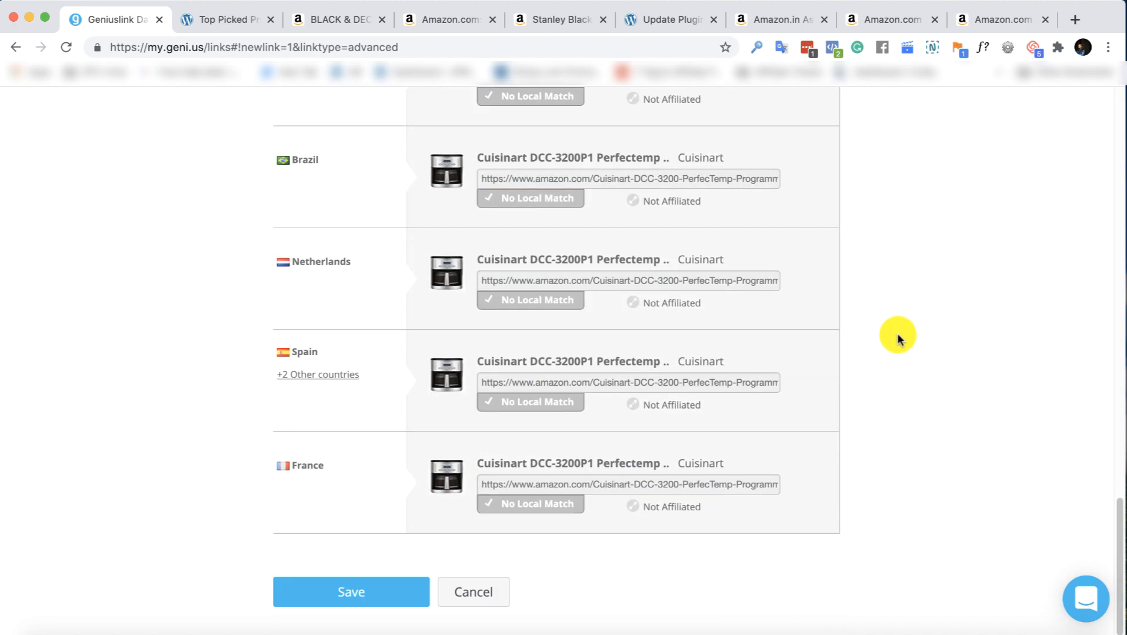
pyautogui.click(310, 592)
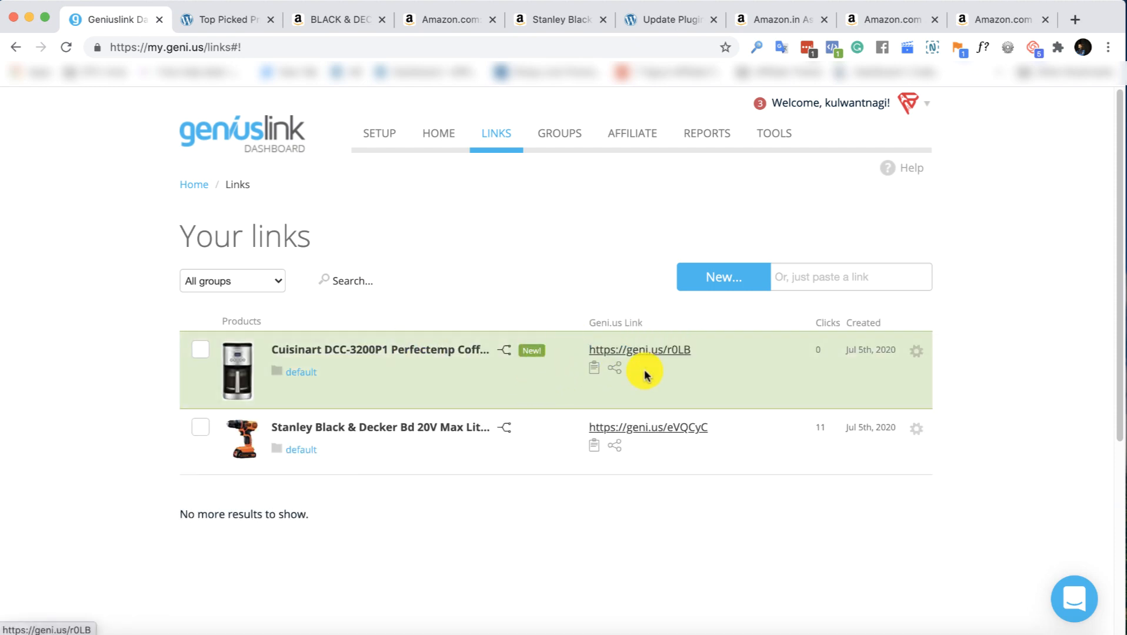
pyautogui.click(594, 372)
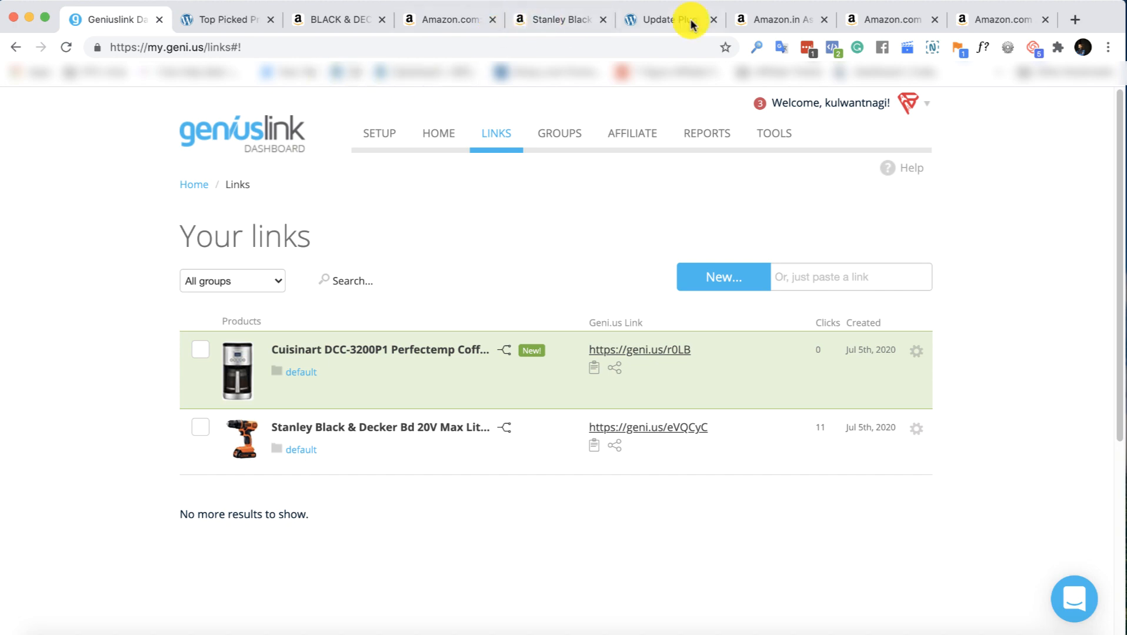
pyautogui.click(1068, 18)
pyautogui.press('super+v')
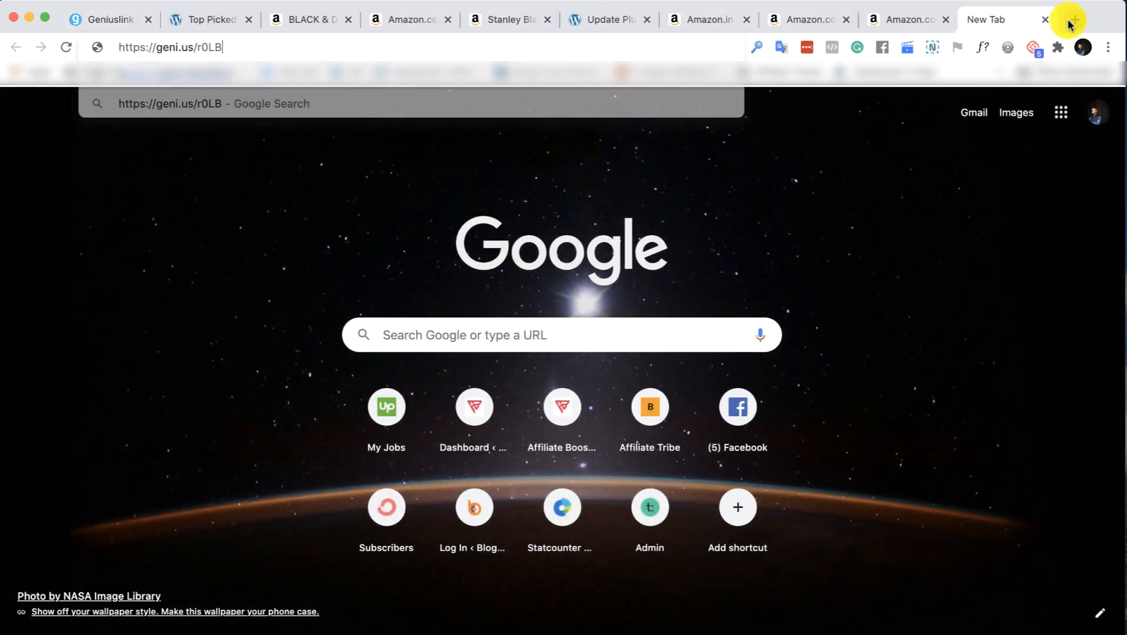
pyautogui.click(736, 1)
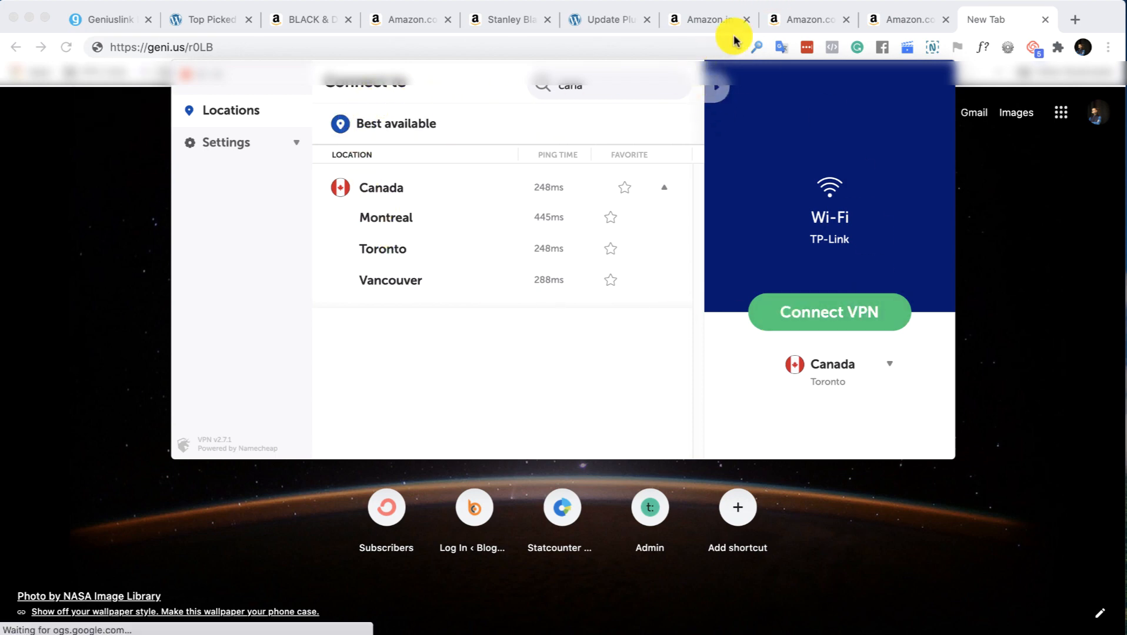
pyautogui.click(798, 322)
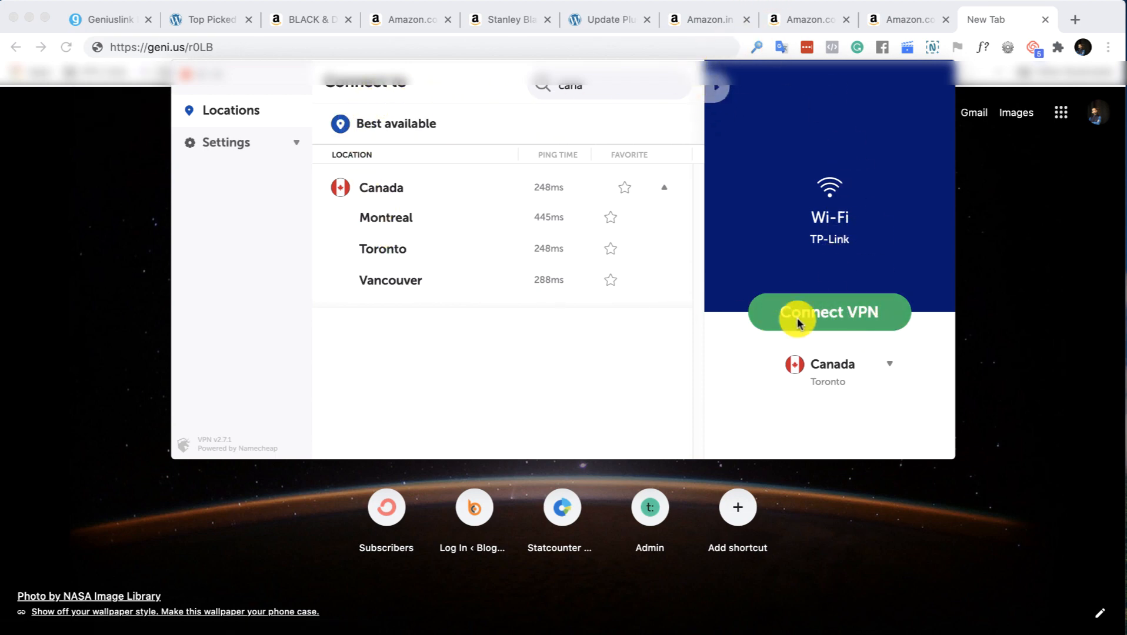
pyautogui.click(984, 324)
pyautogui.click(255, 47)
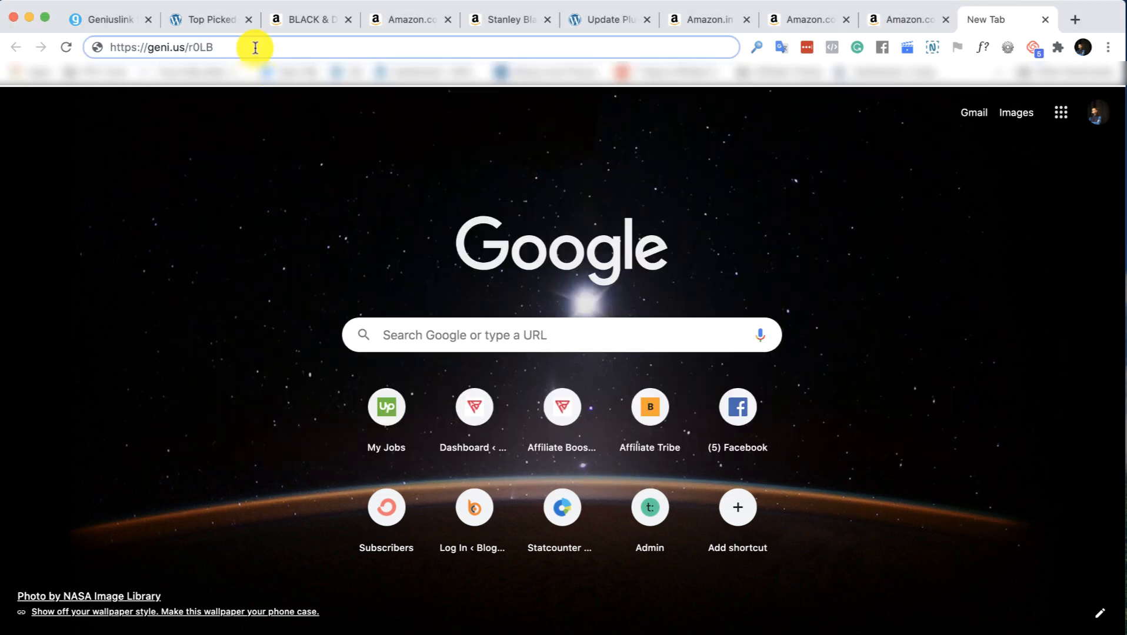
pyautogui.press('Return')
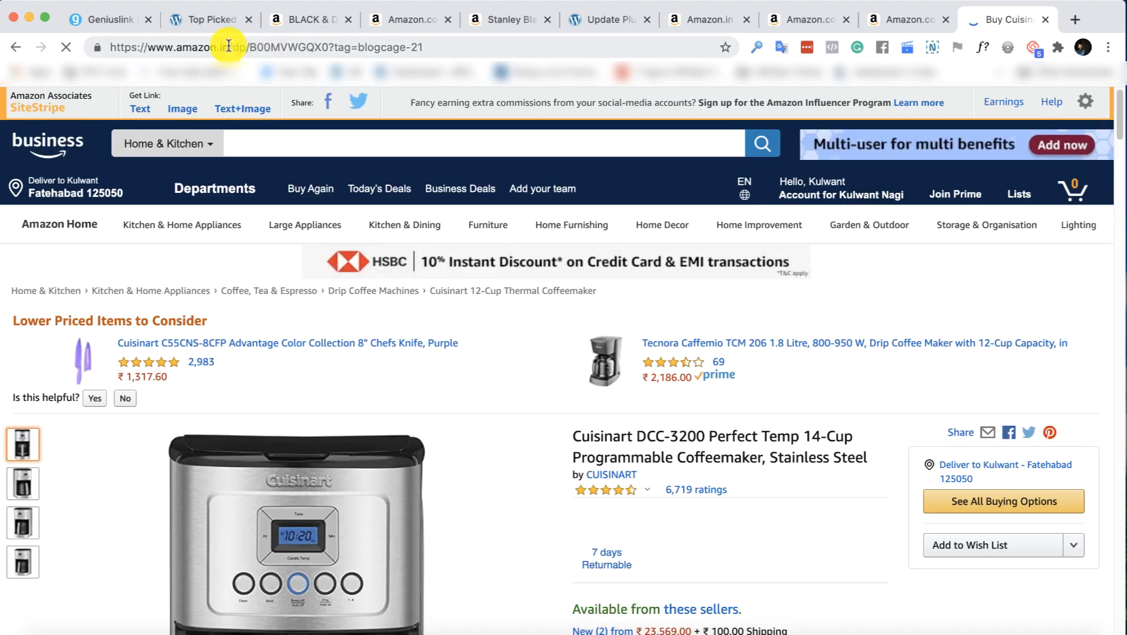
pyautogui.moveTo(228, 46); pyautogui.dragTo(103, 43)
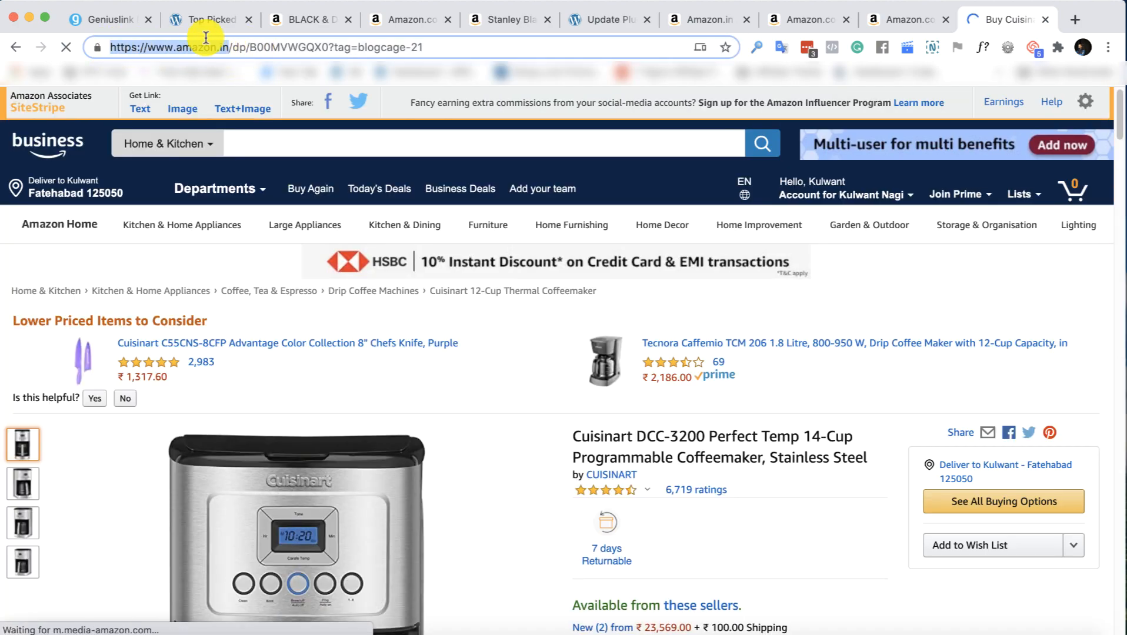
# Switch to the VPN app and connect to the Montreal location in Canada
pyautogui.click(744, 3)
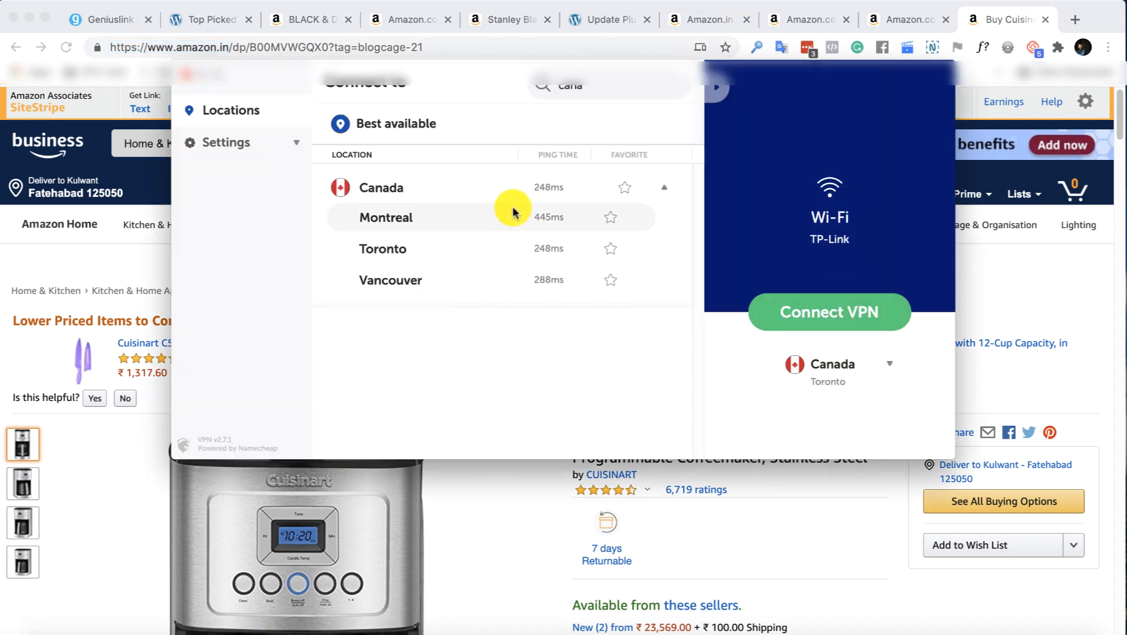
pyautogui.click(470, 218)
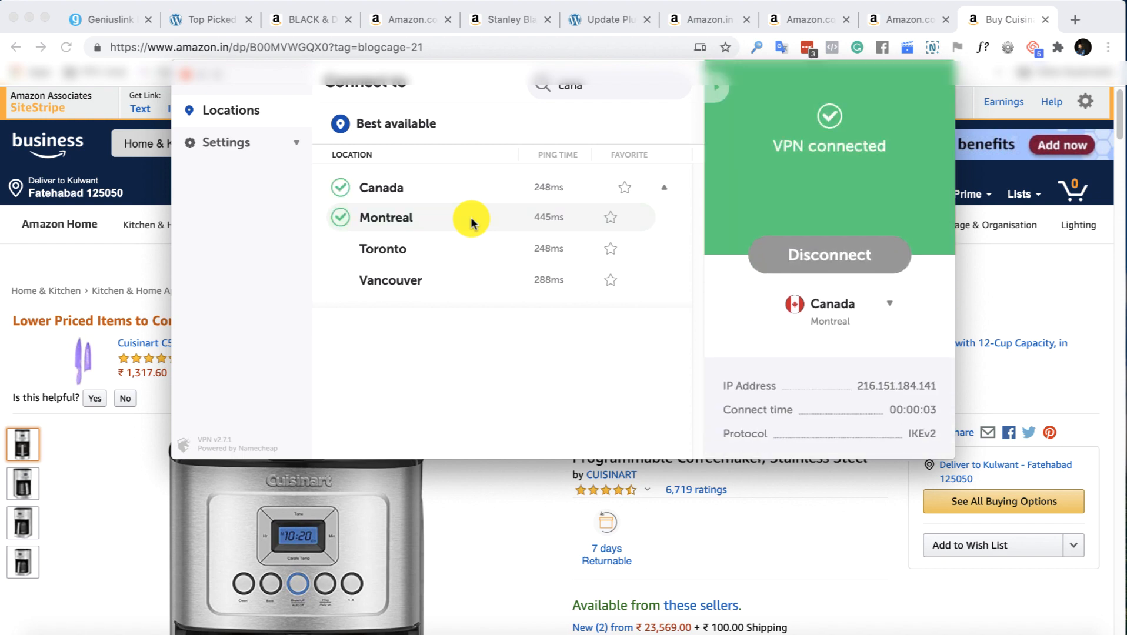
# Open the copied short link in another new browser tab, check the Amazon domain it reaches, and return to the Geniuslink links page
pyautogui.click(1076, 20)
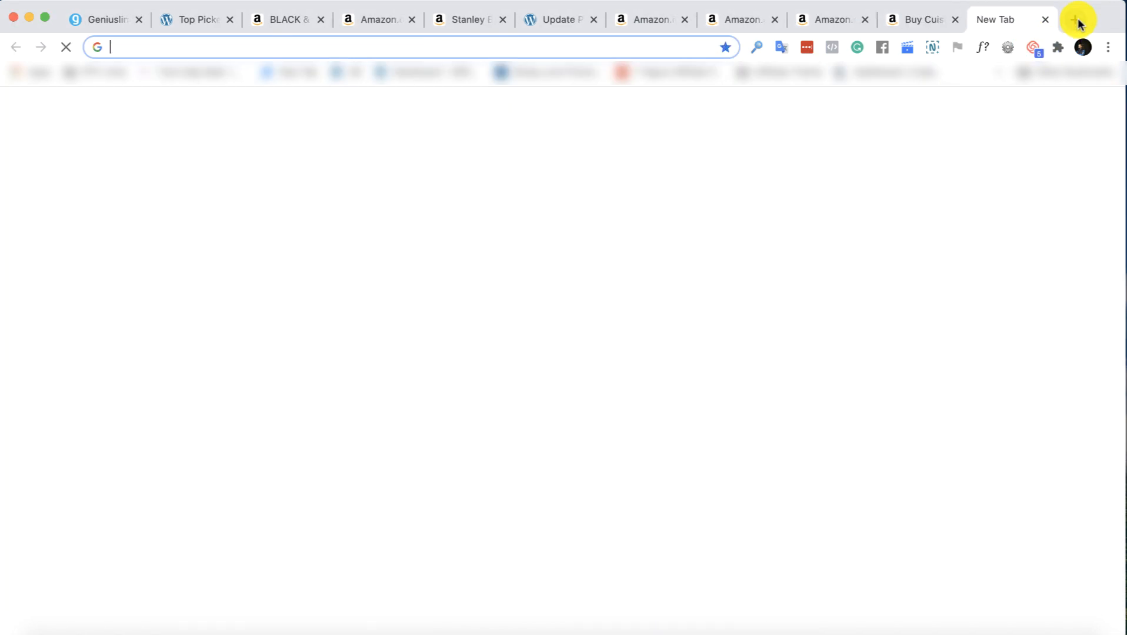
pyautogui.press('super+v')
pyautogui.press('Return')
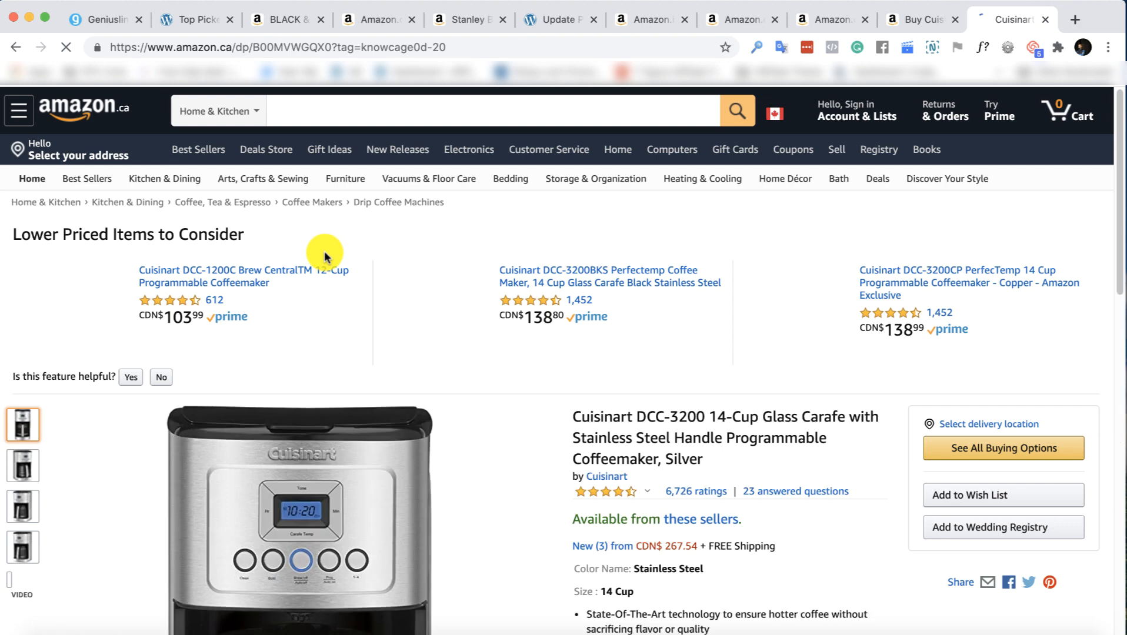
pyautogui.moveTo(233, 47); pyautogui.dragTo(100, 47)
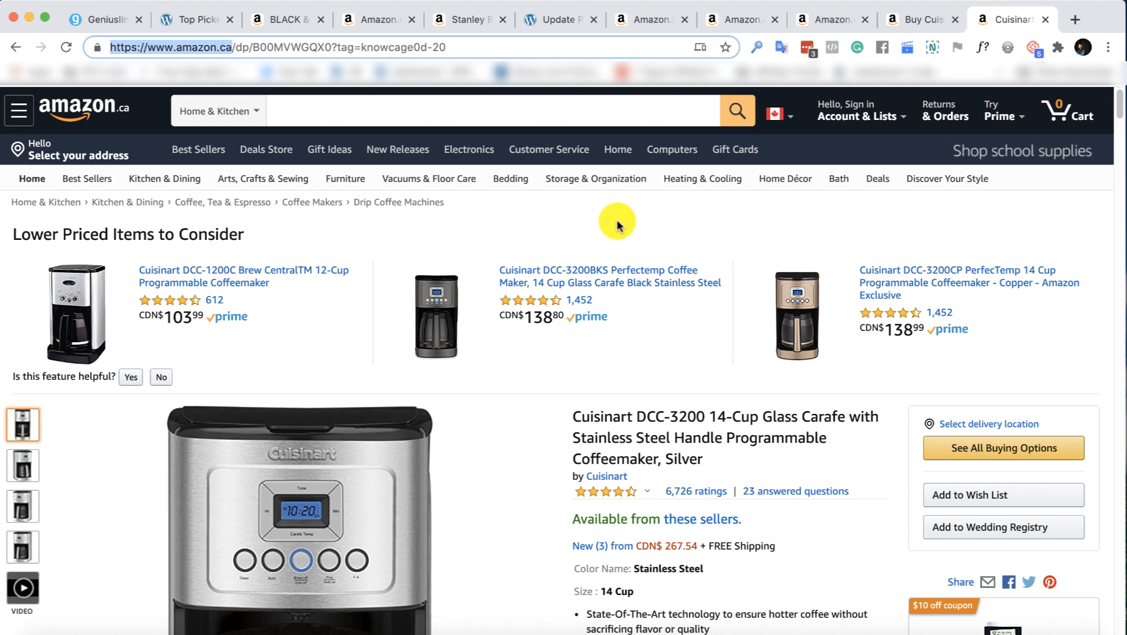
pyautogui.click(83, 16)
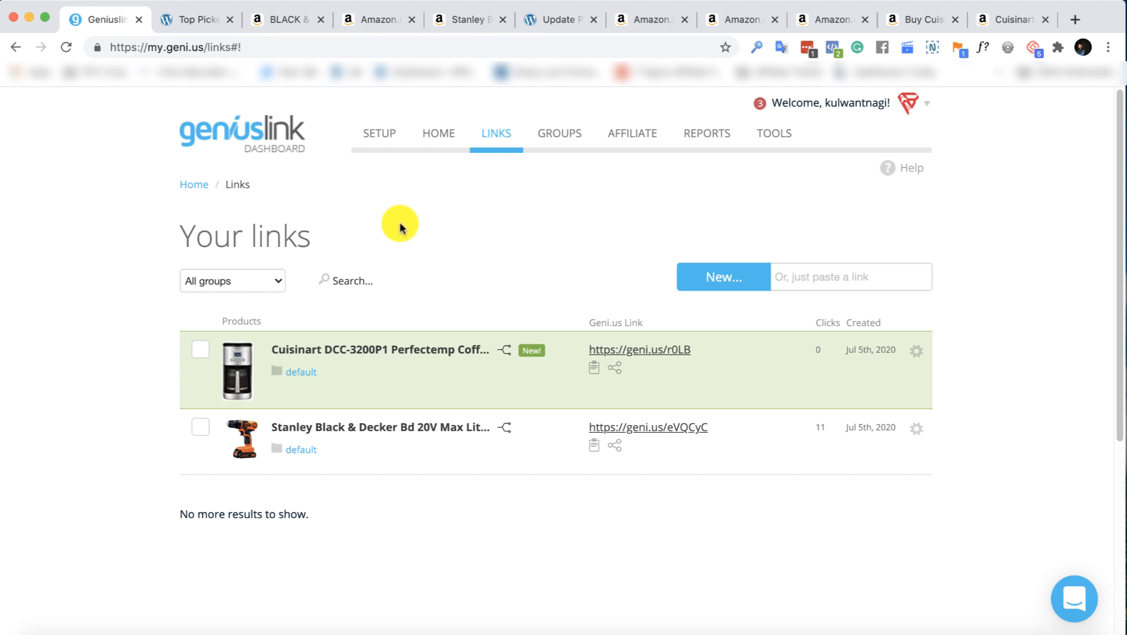
# Switch to the Affiliate Booster demo site and open its Single Product Block page at the Breville espresso machine box
pyautogui.click(194, 23)
pyautogui.scroll(5, 466, 288)
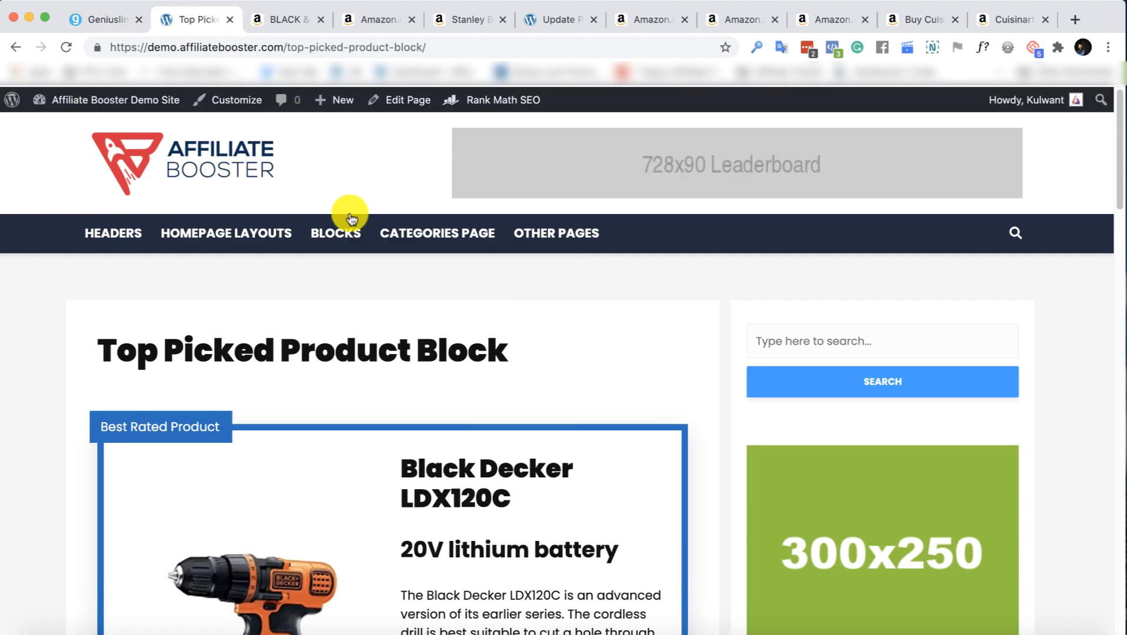
pyautogui.moveTo(345, 231)
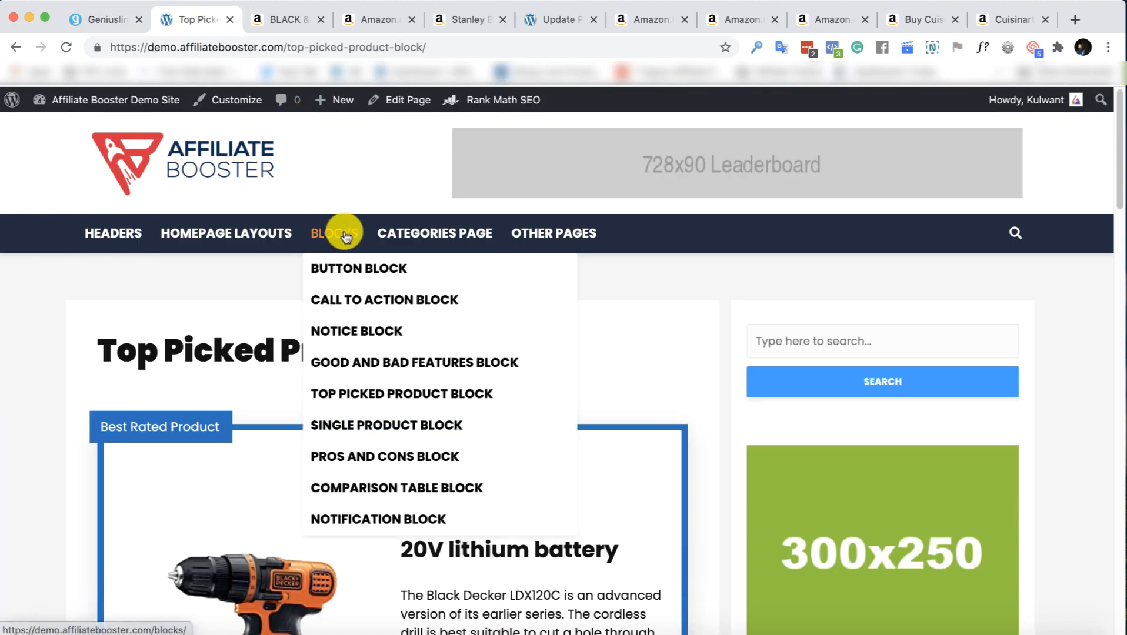
pyautogui.click(374, 436)
pyautogui.scroll(-5, 255, 279)
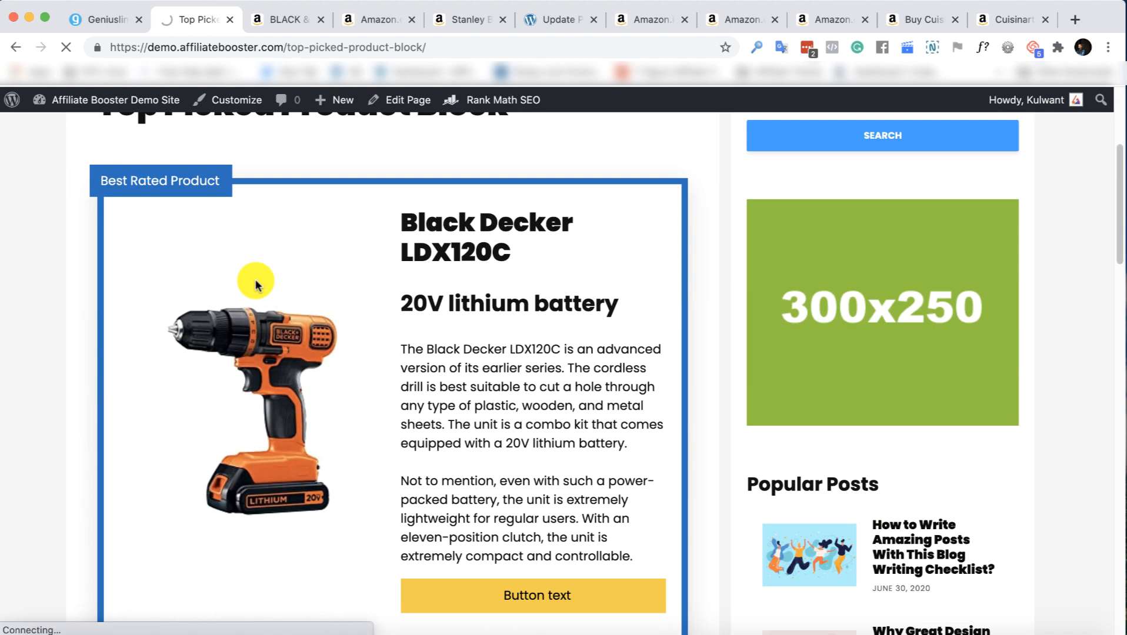
pyautogui.scroll(-2, 253, 267)
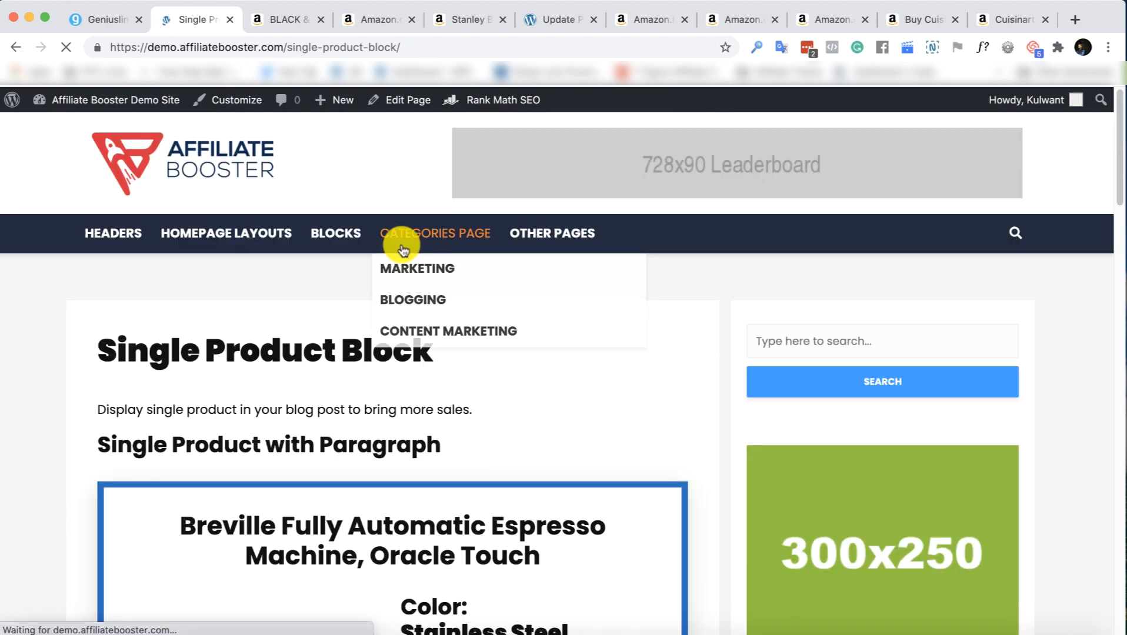
pyautogui.scroll(-5, 401, 247)
pyautogui.scroll(-2, 400, 247)
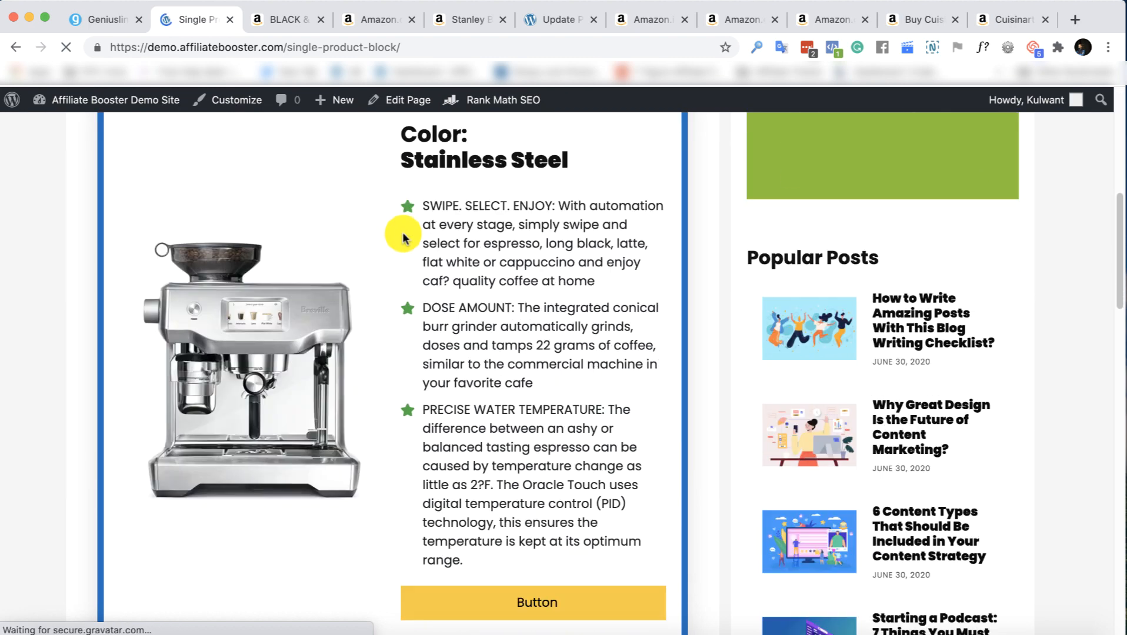
# Open the Single Product Block page for editing and select the first Breville espresso machine product block
pyautogui.click(389, 105)
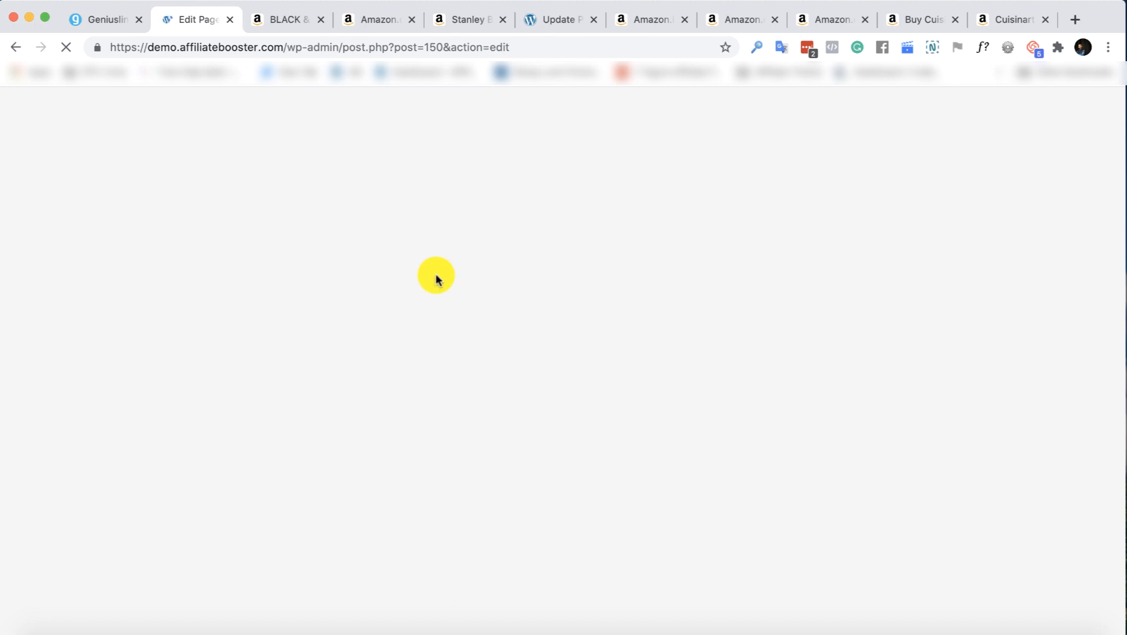
pyautogui.scroll(-5, 436, 279)
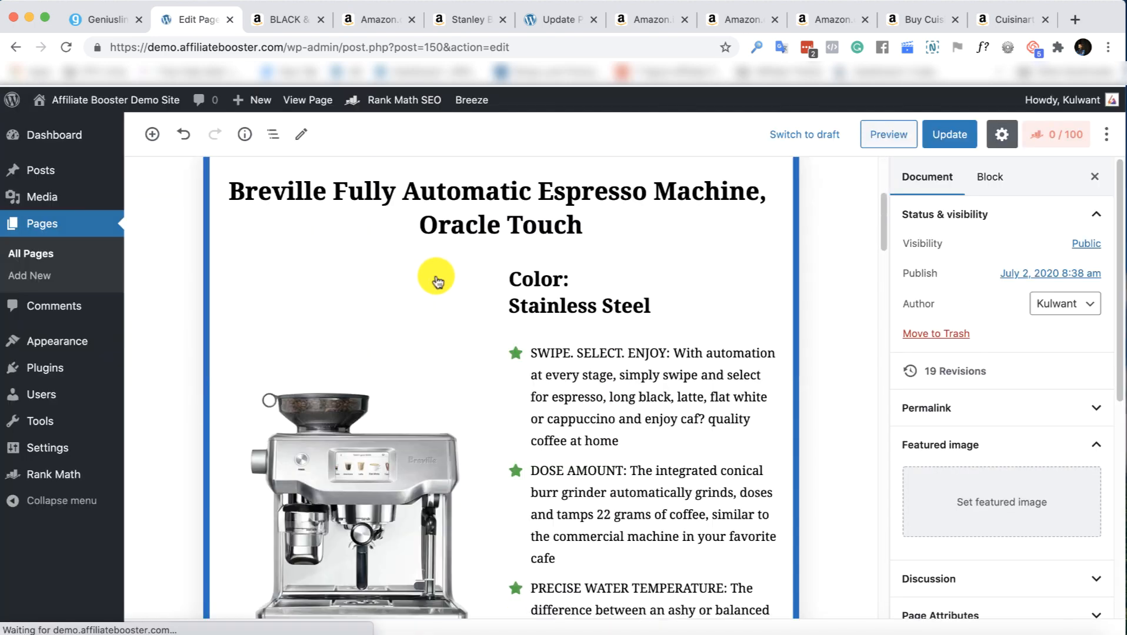
pyautogui.scroll(5, 436, 279)
pyautogui.click(613, 329)
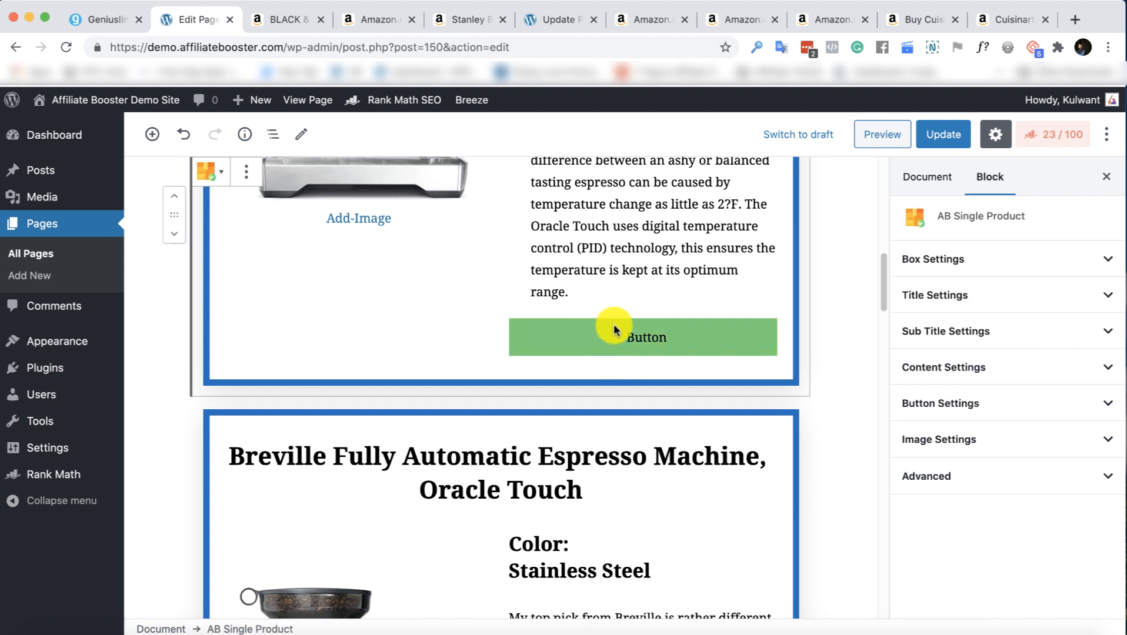
pyautogui.click(943, 405)
pyautogui.click(976, 587)
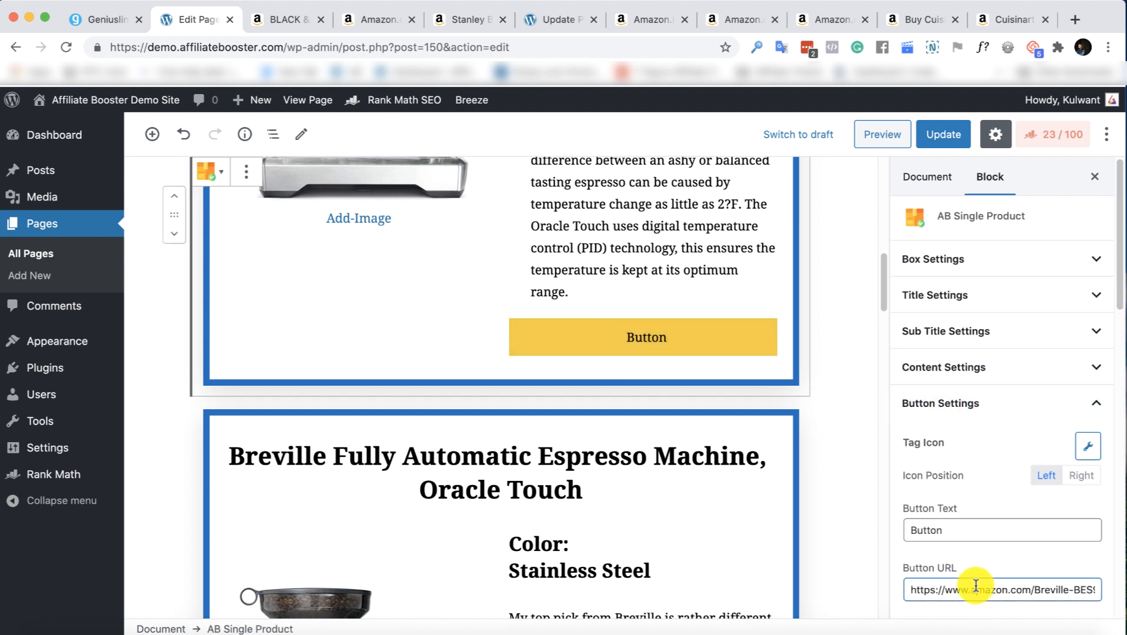
pyautogui.hotkey('ctrl', 'a')
pyautogui.write('https://geni.us/r0LB')
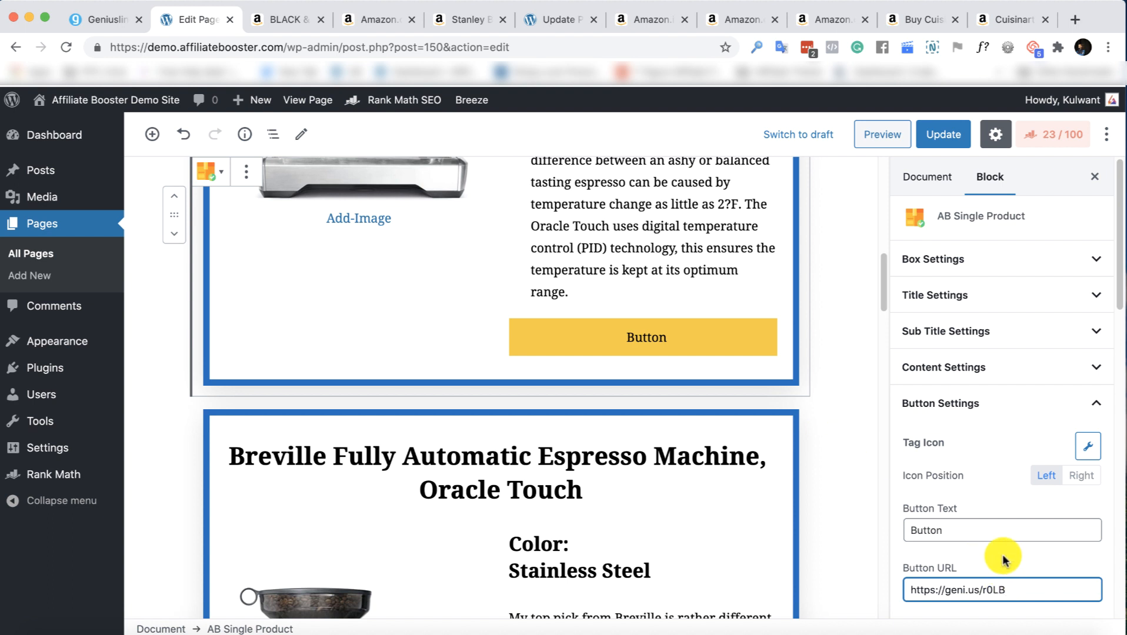
pyautogui.click(932, 137)
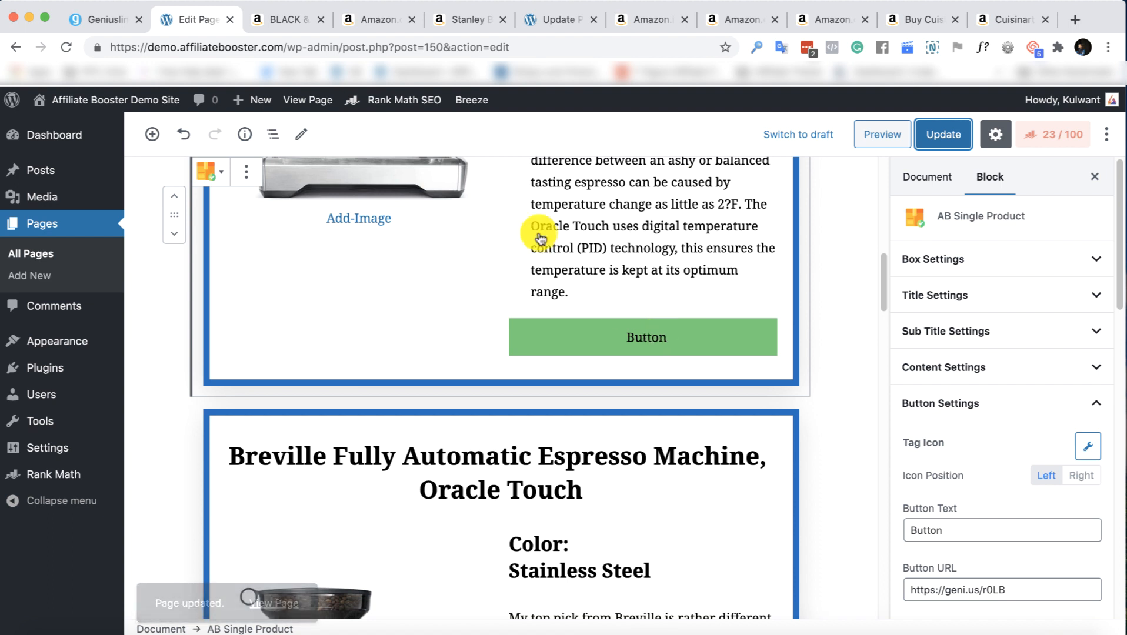
pyautogui.click(101, 20)
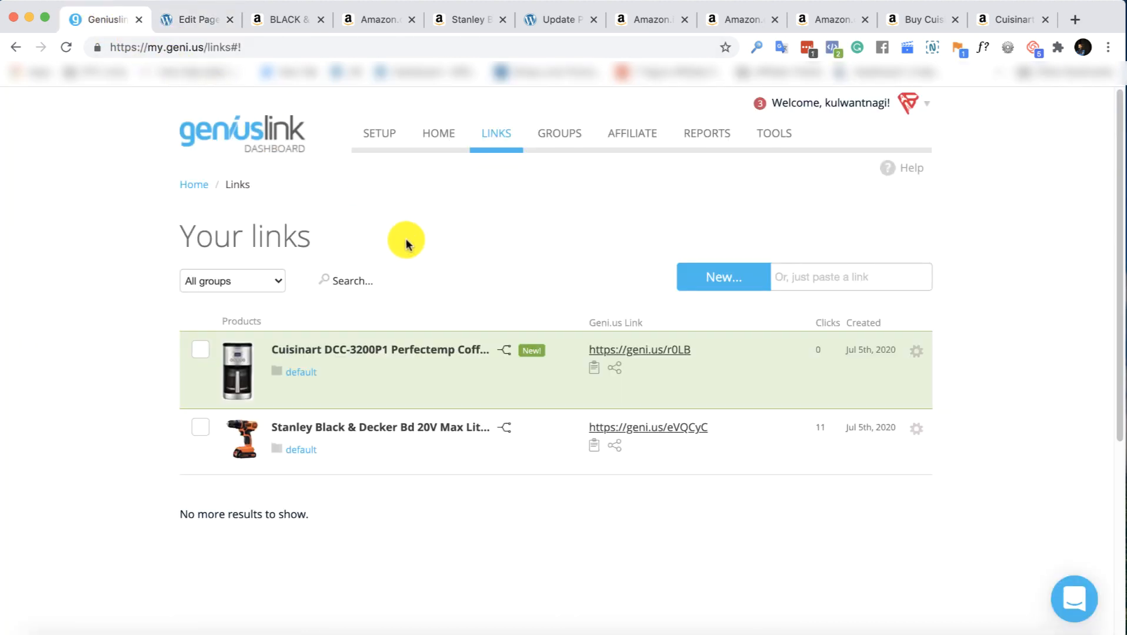